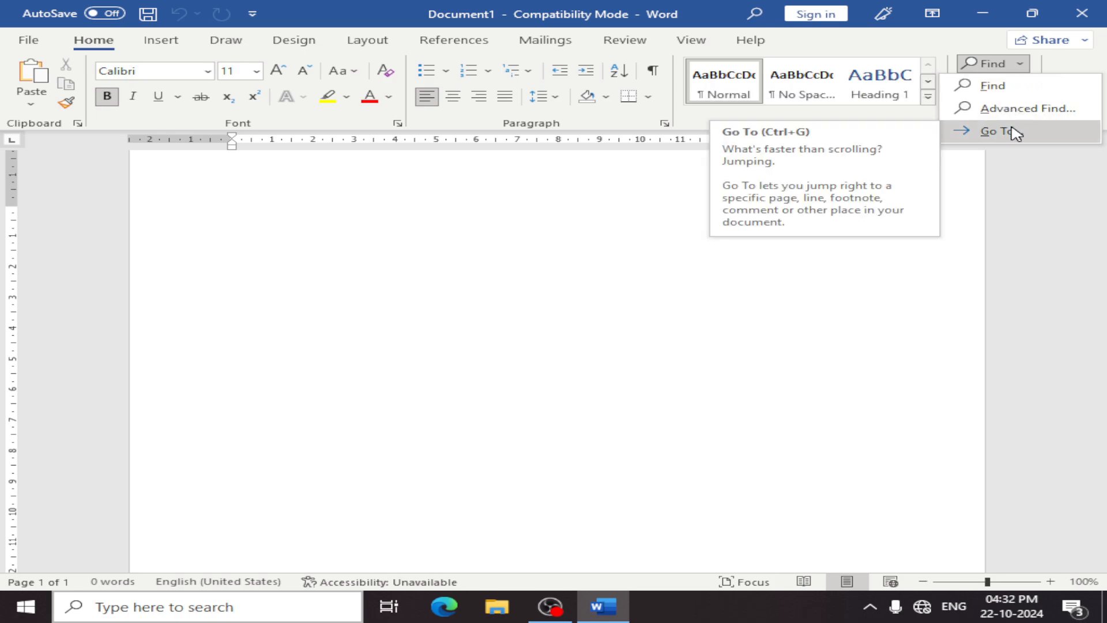
# Generate sample paragraphs in the blank document with the formula =rand()
pyautogui.click(849, 291)
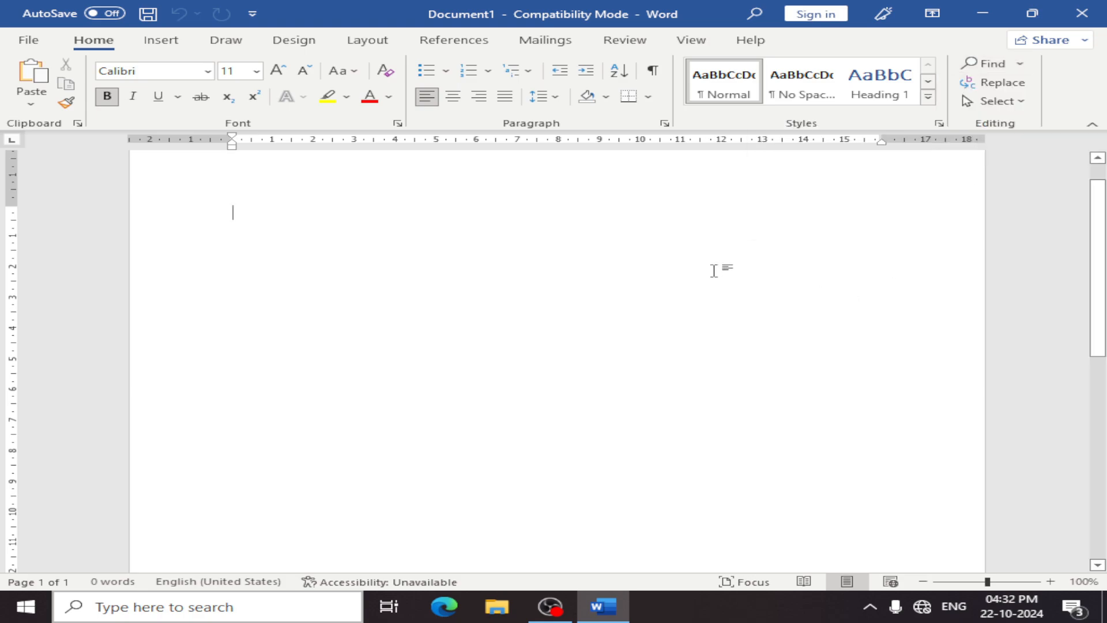
pyautogui.write('=')
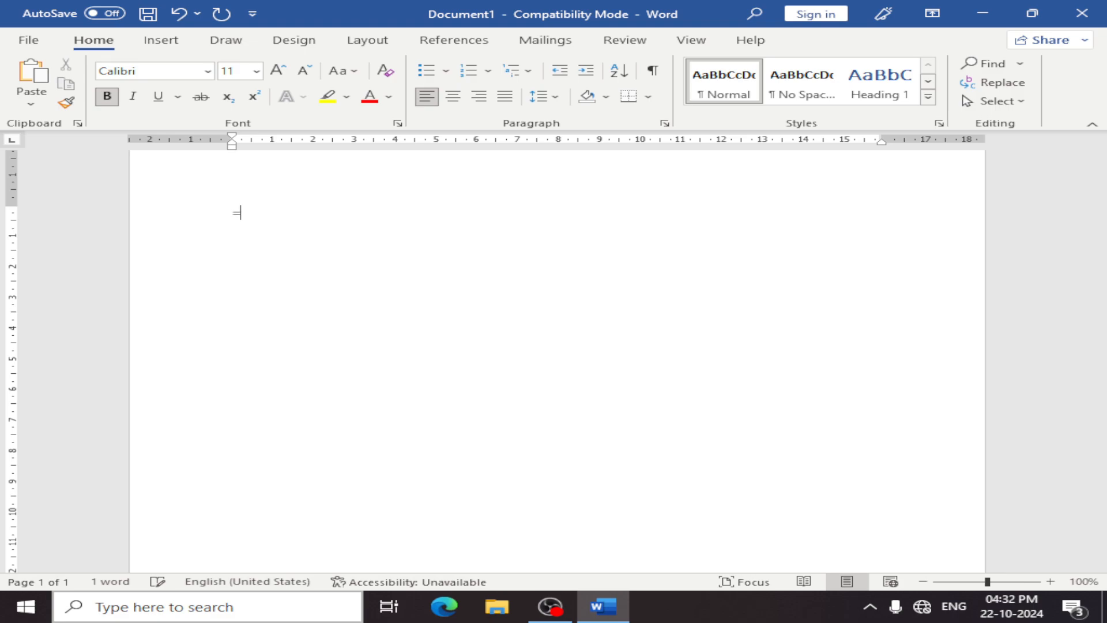
pyautogui.write('rand()')
pyautogui.press('Return')
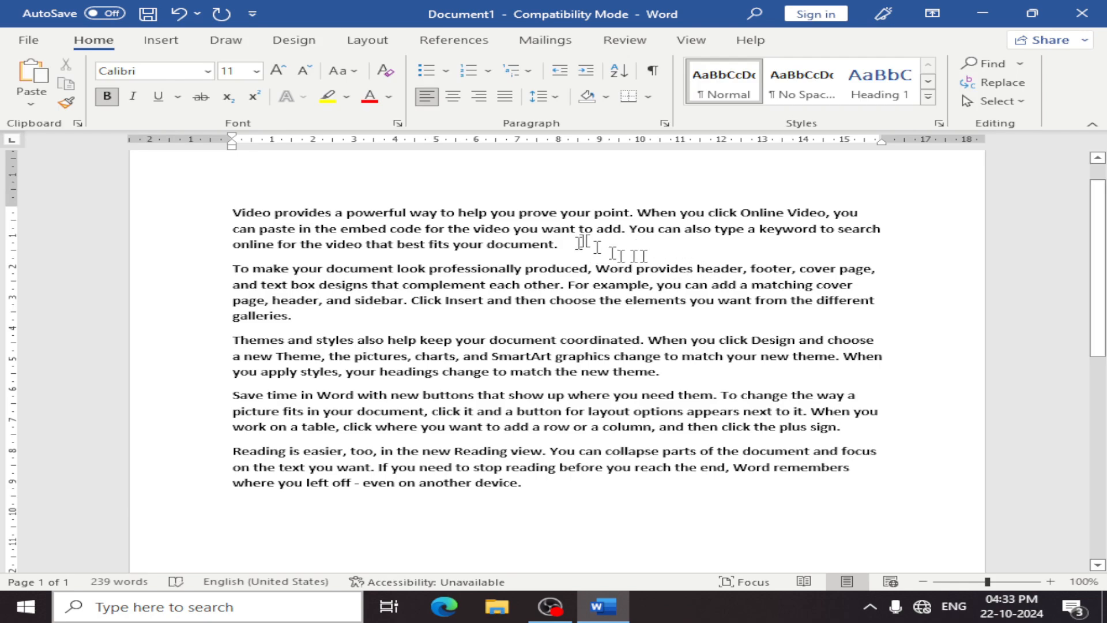
# Show the Navigation search pane, narrow it to widen the document area, and search the document for "the"
pyautogui.click(1019, 69)
pyautogui.click(987, 87)
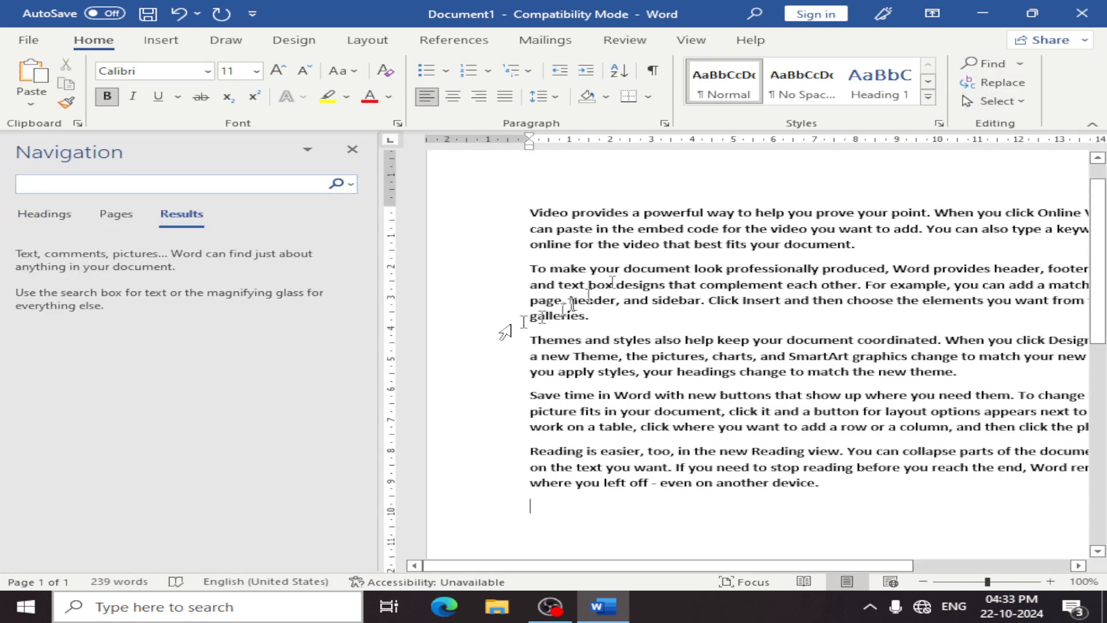
pyautogui.moveTo(376, 315); pyautogui.dragTo(176, 312)
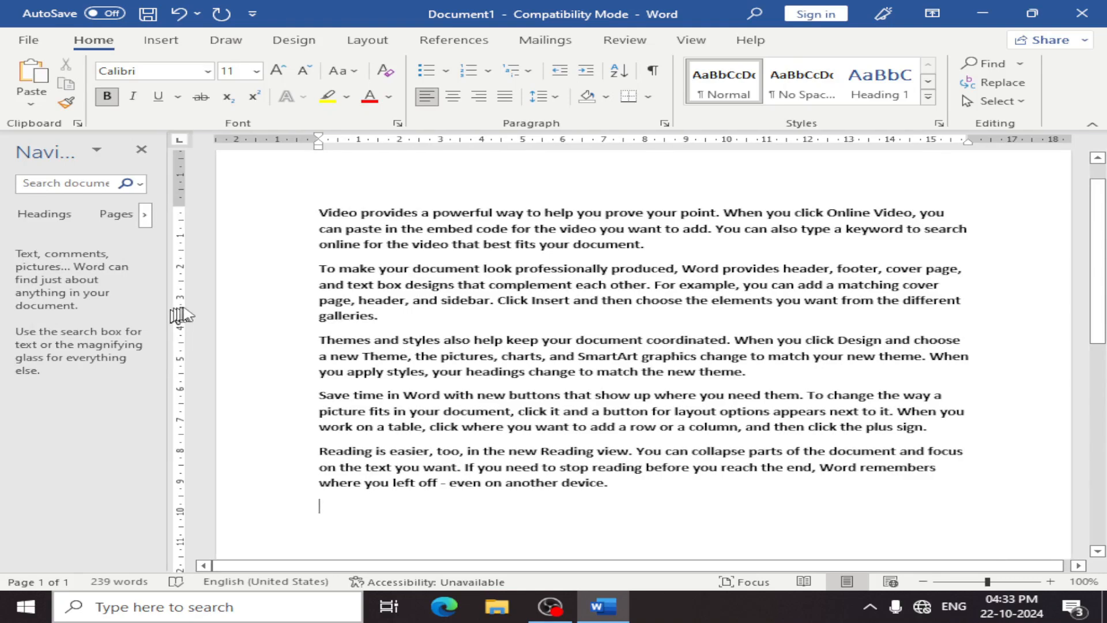
pyautogui.click(51, 185)
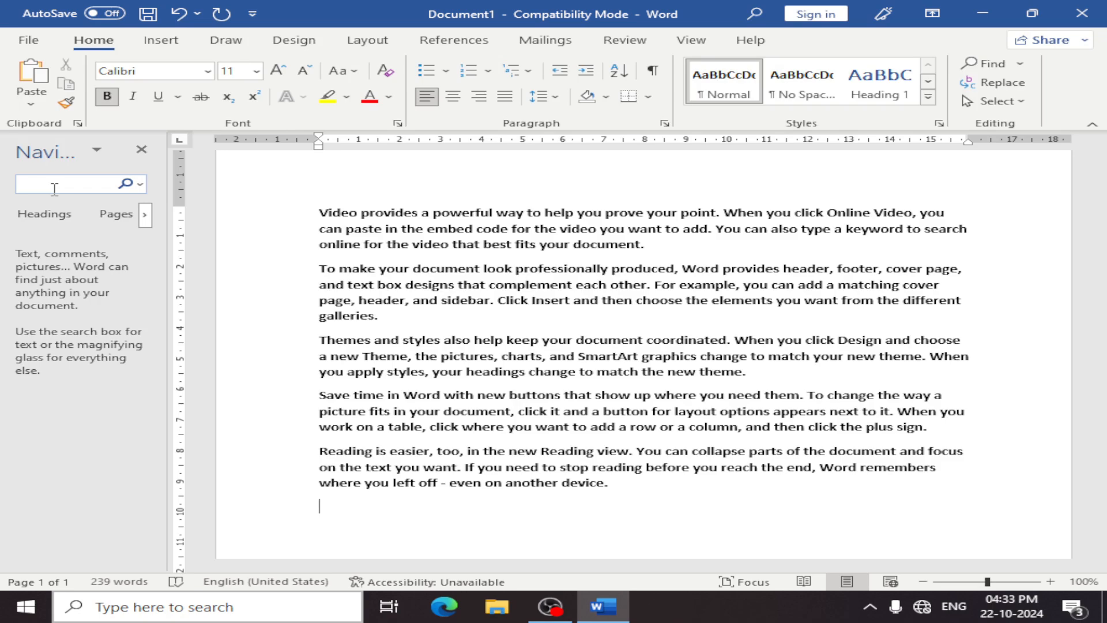
pyautogui.write('th')
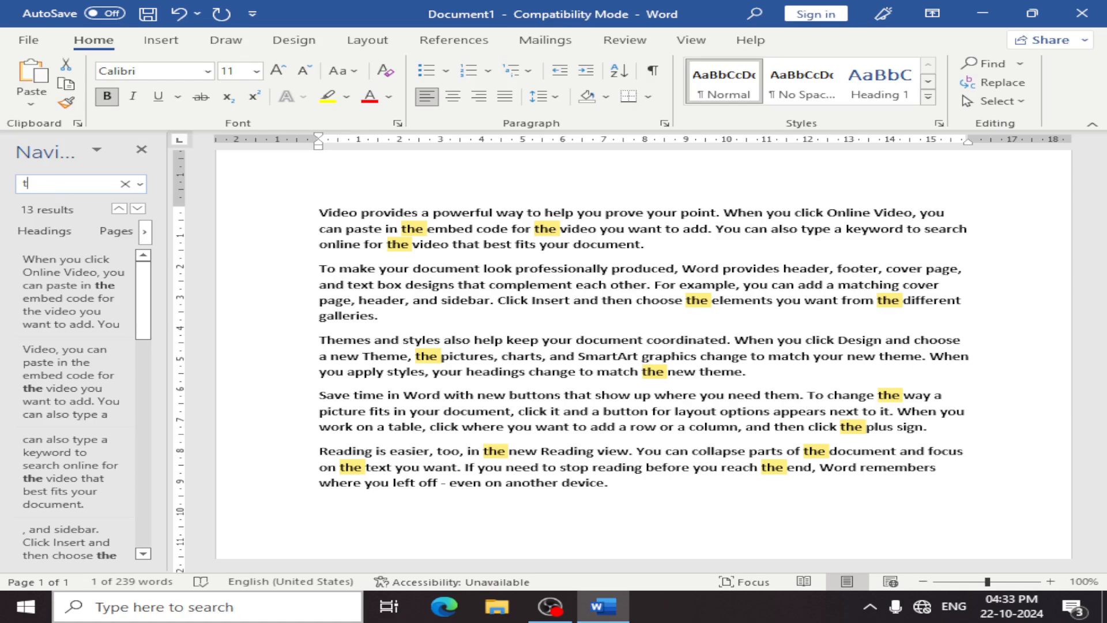
# Search the document for "themes" and close the Navigation pane
pyautogui.write('the')
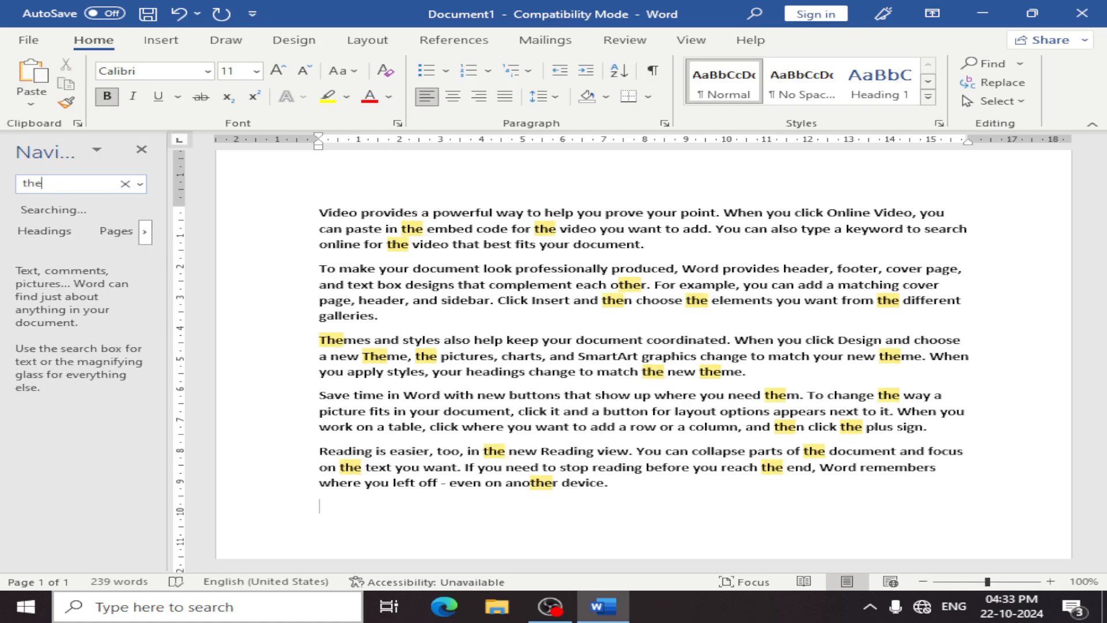
pyautogui.write('mes')
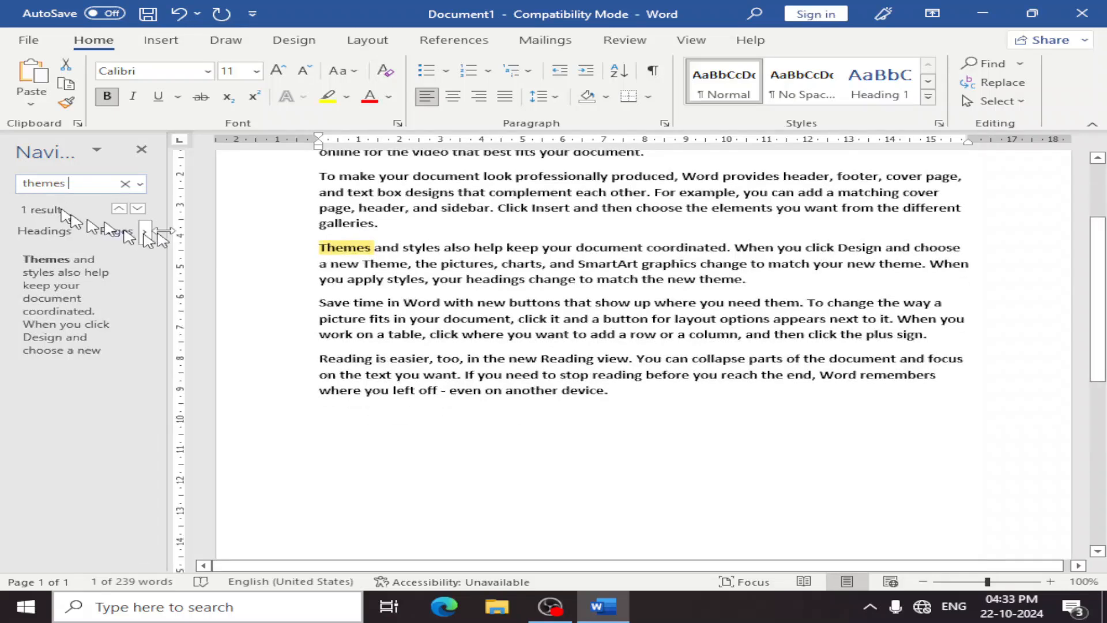
pyautogui.scroll(3, 364, 253)
pyautogui.scroll(-2, 364, 282)
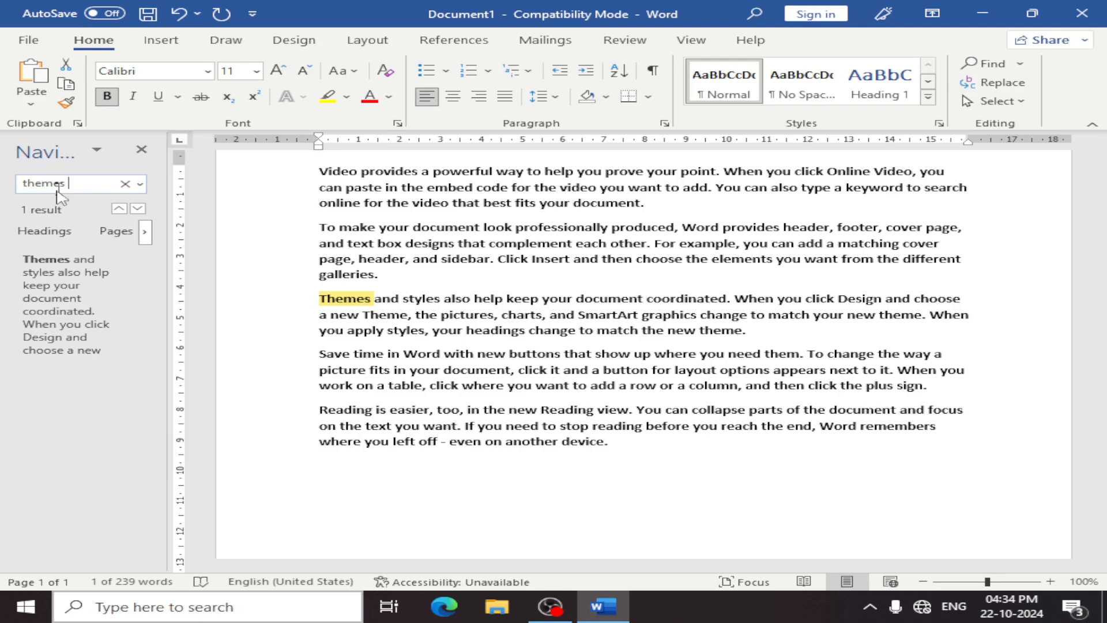
pyautogui.click(1022, 64)
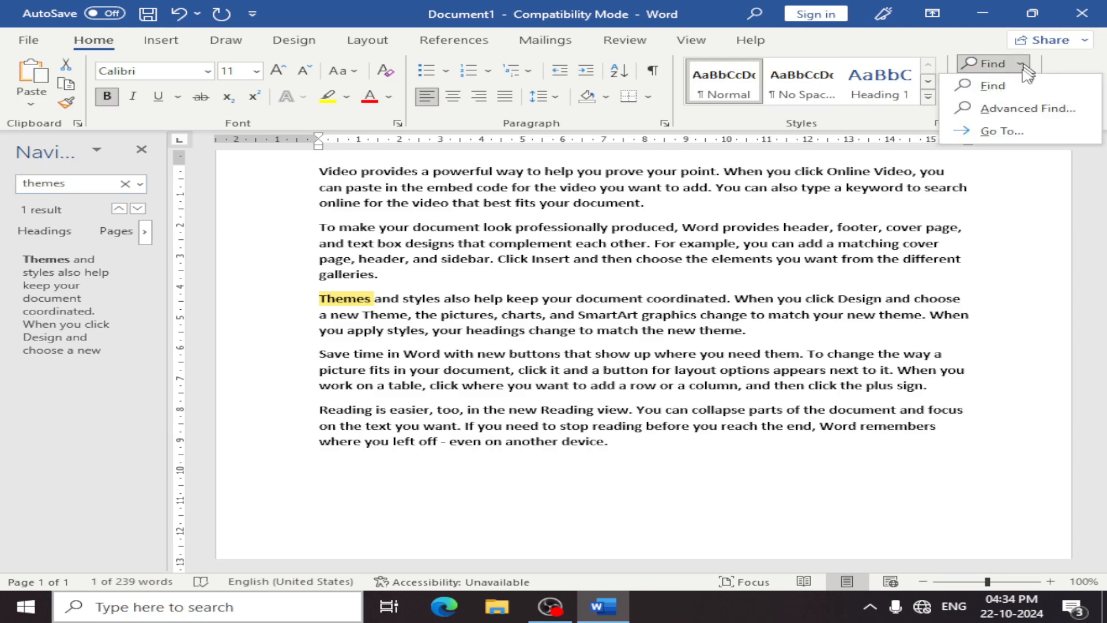
pyautogui.click(142, 149)
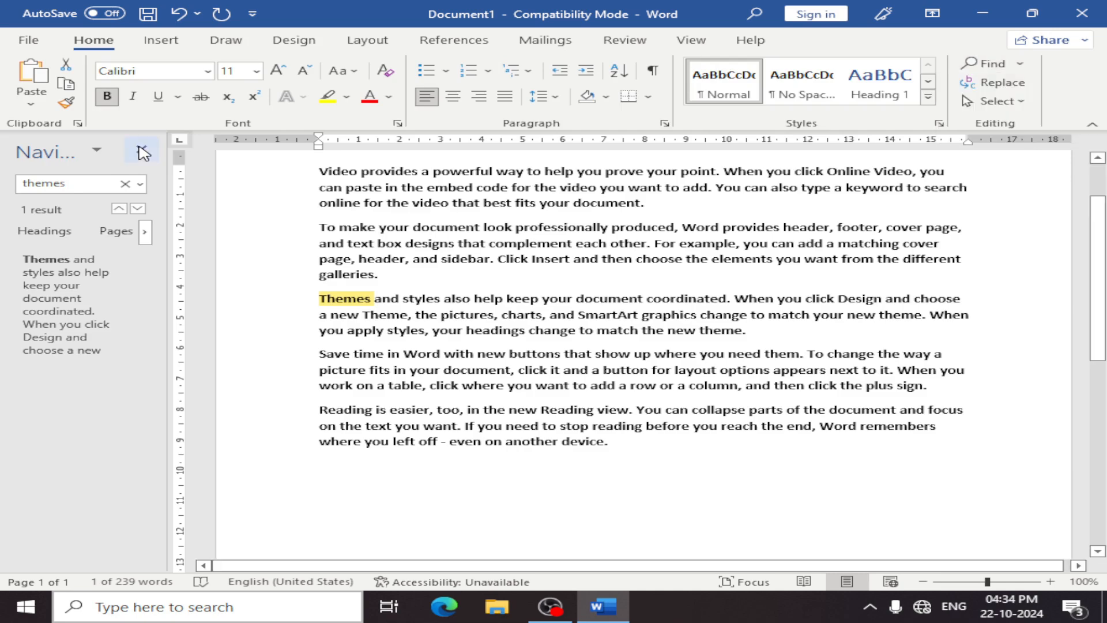
pyautogui.click(142, 149)
# Open Advanced Find, move the dialog off the text's beginning, and set the search text to "the"
pyautogui.click(1018, 65)
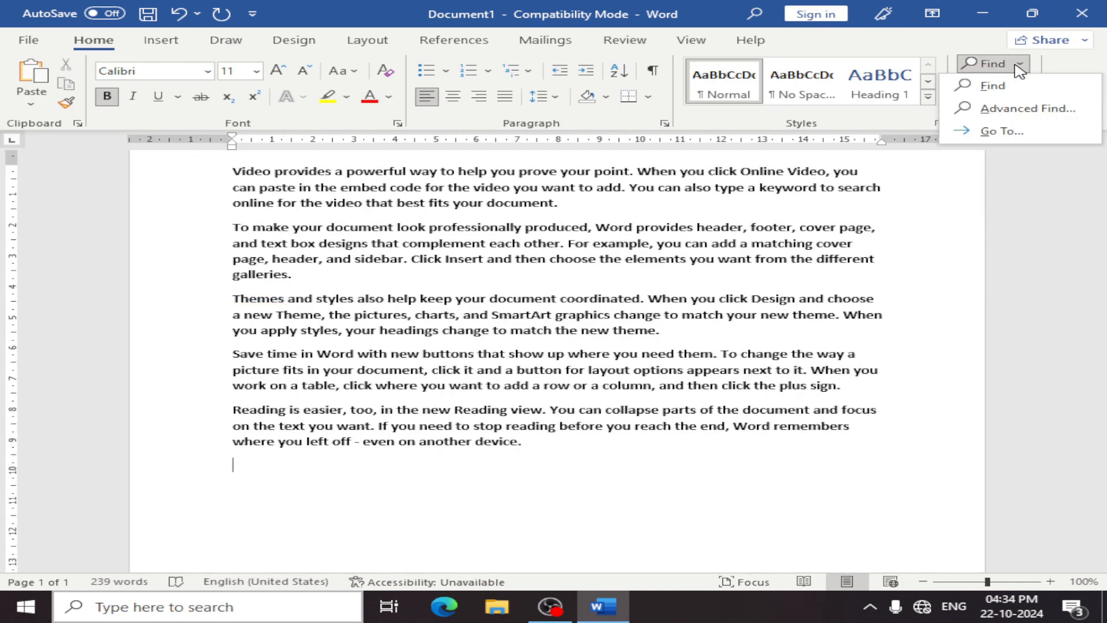
pyautogui.click(1009, 109)
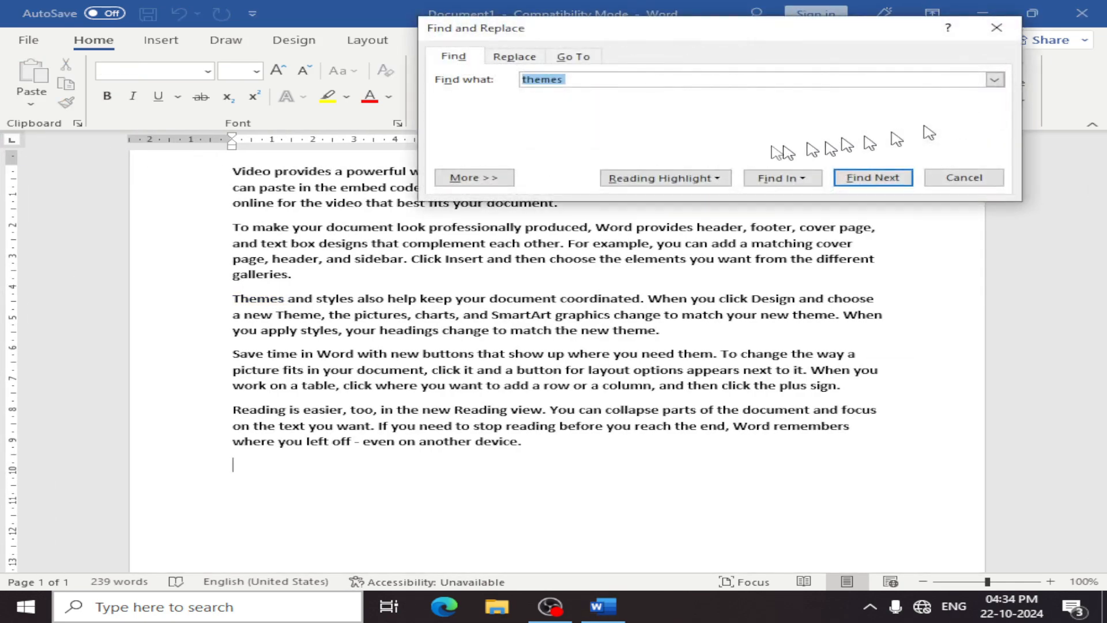
pyautogui.moveTo(696, 29); pyautogui.dragTo(548, 182)
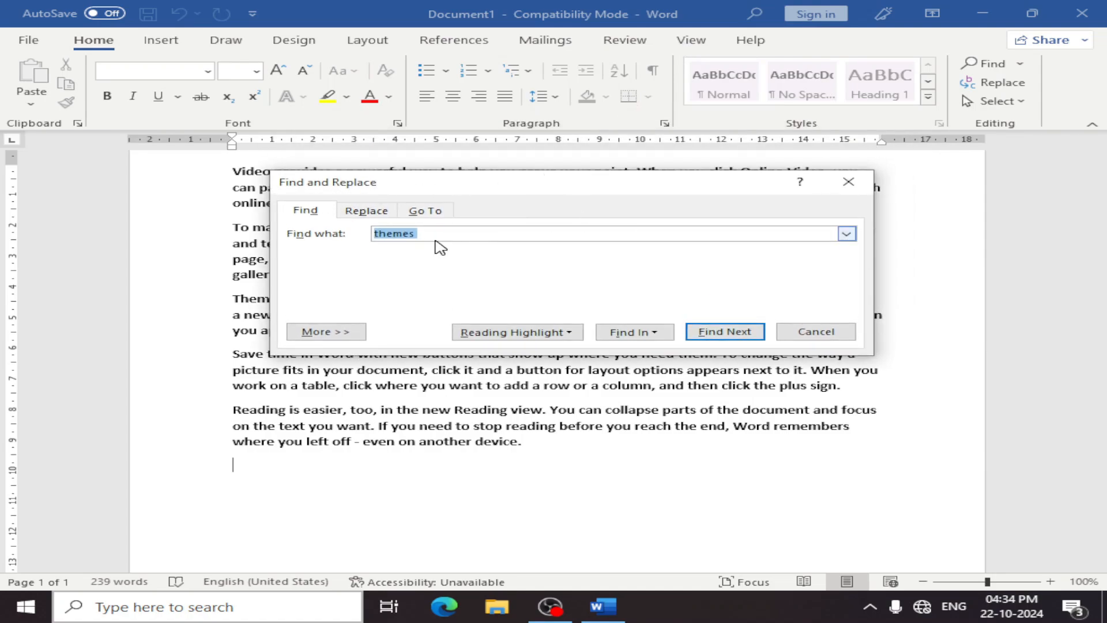
pyautogui.moveTo(469, 185); pyautogui.dragTo(662, 189)
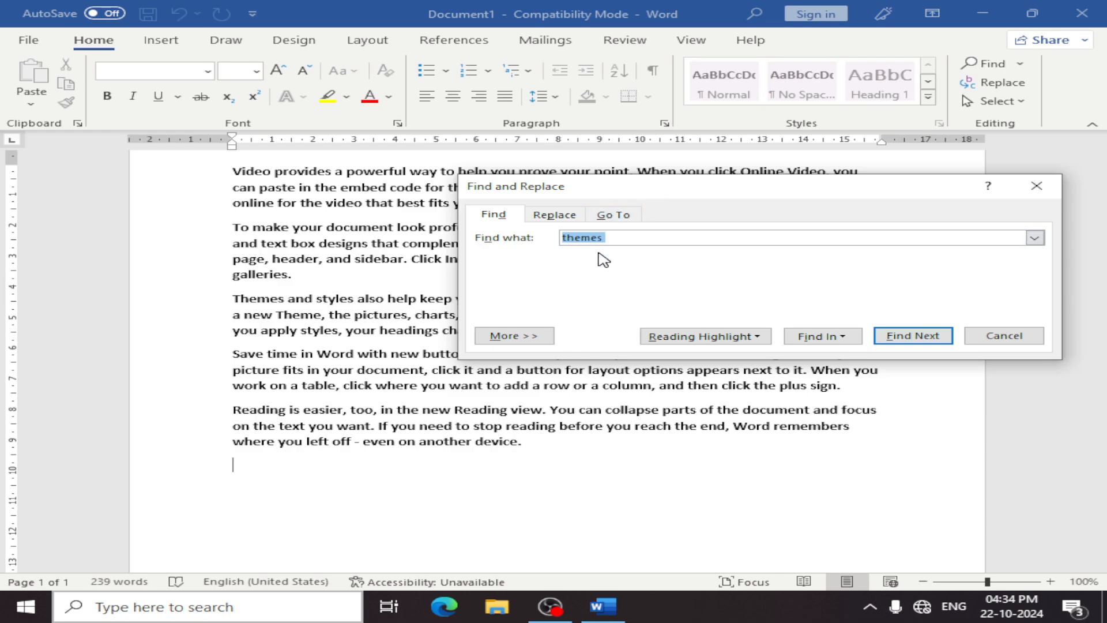
pyautogui.press('BackSpace')
pyautogui.write('t')
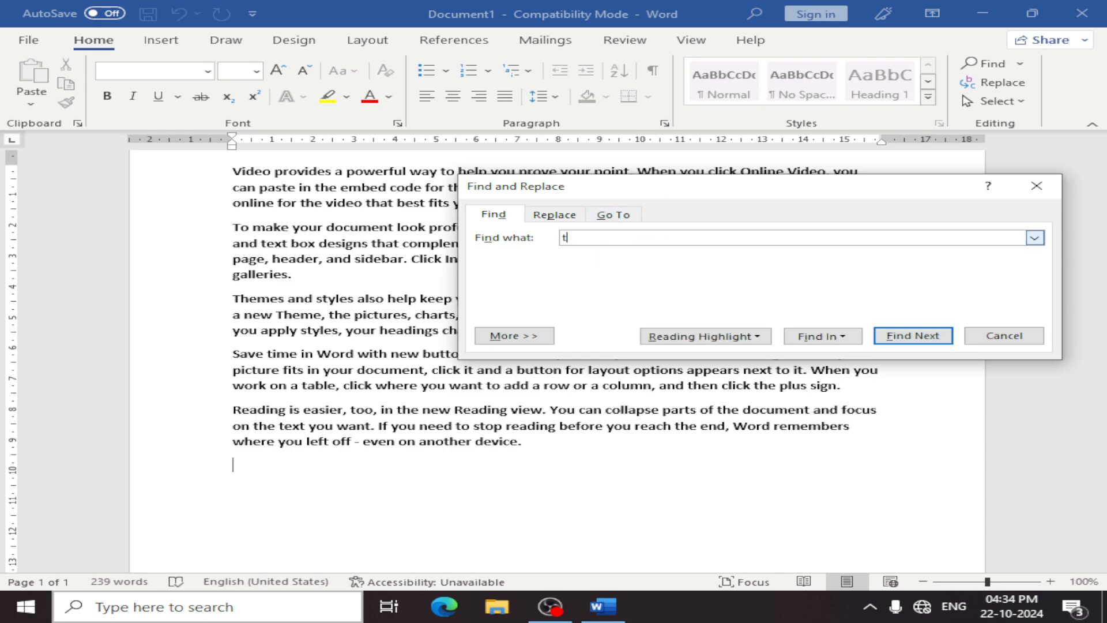
pyautogui.write('he')
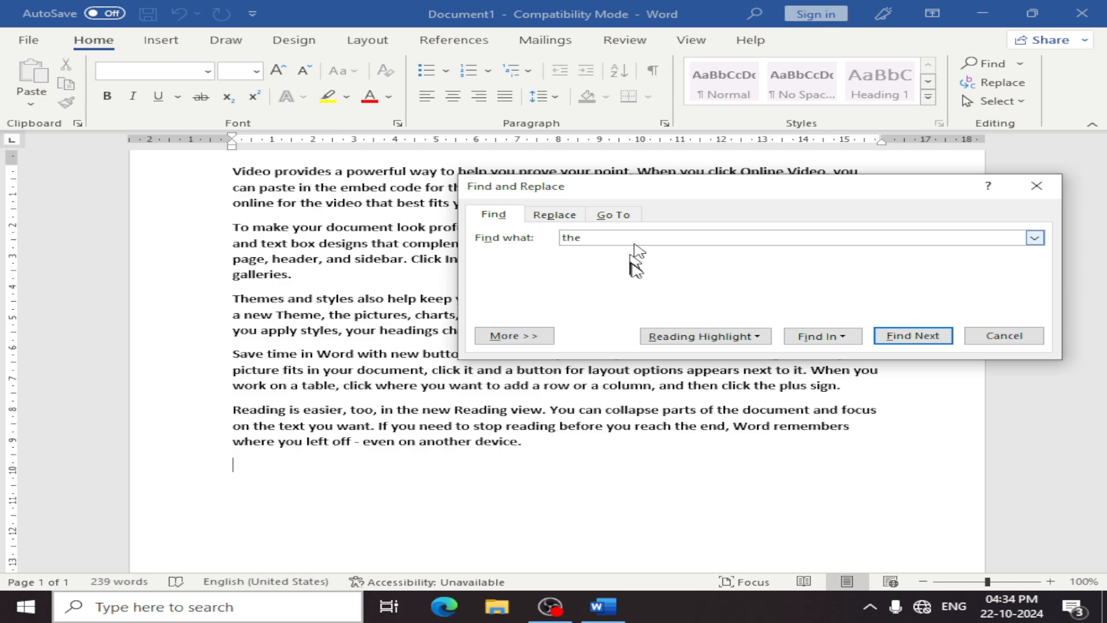
# Step through the successive matches of "the" up to the one before "document" in the last paragraph, keeping the matches uncovered
pyautogui.click(929, 340)
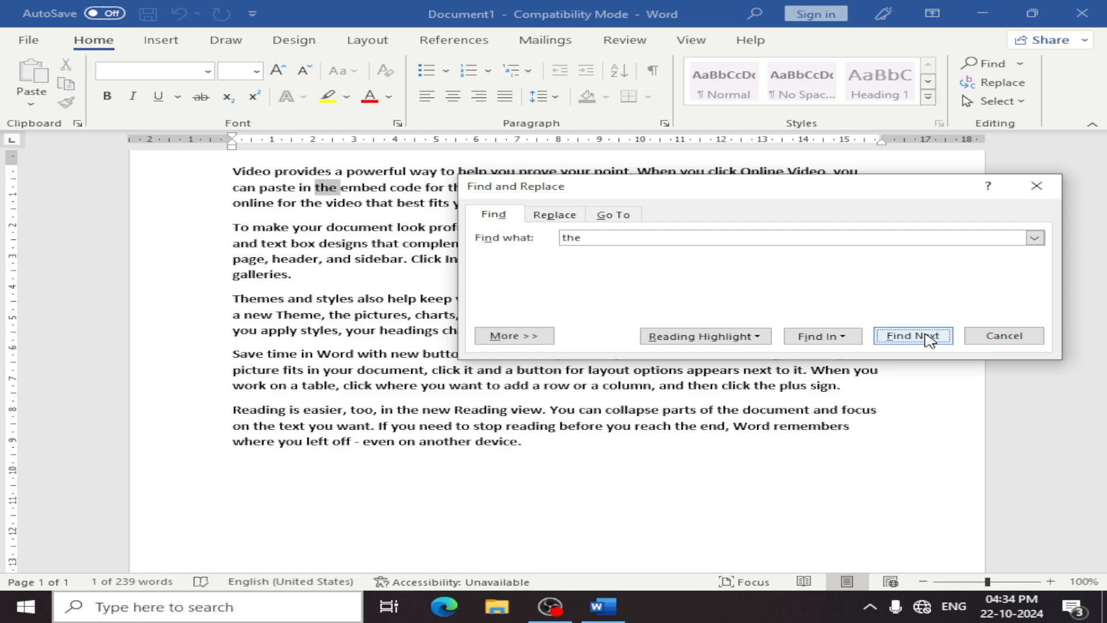
pyautogui.click(930, 341)
pyautogui.moveTo(807, 190); pyautogui.dragTo(917, 245)
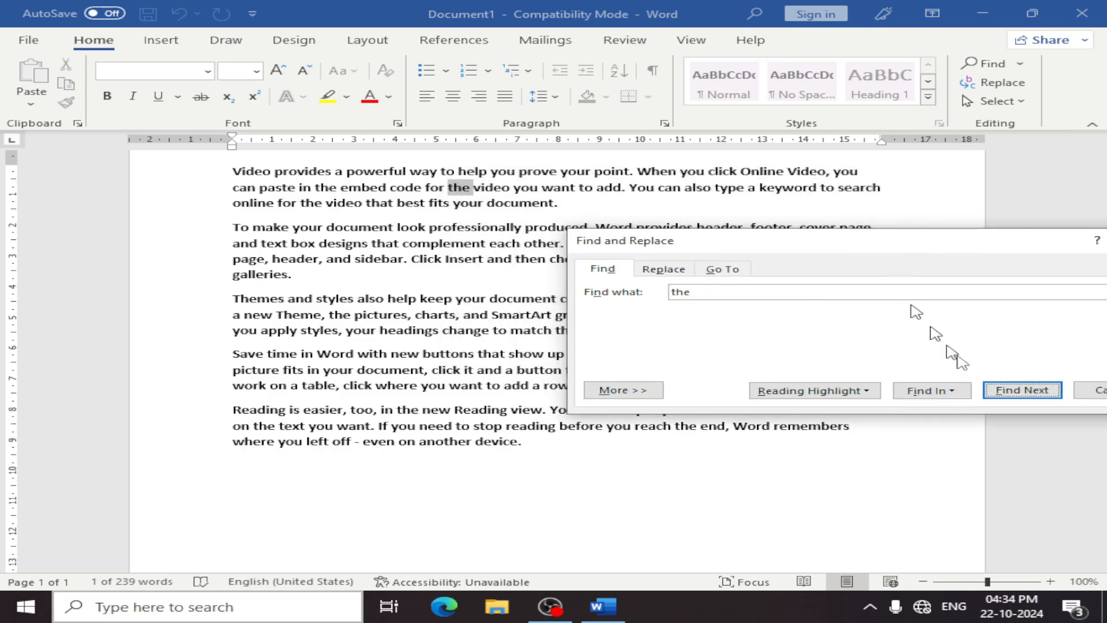
pyautogui.click(1027, 390)
pyautogui.click(1029, 391)
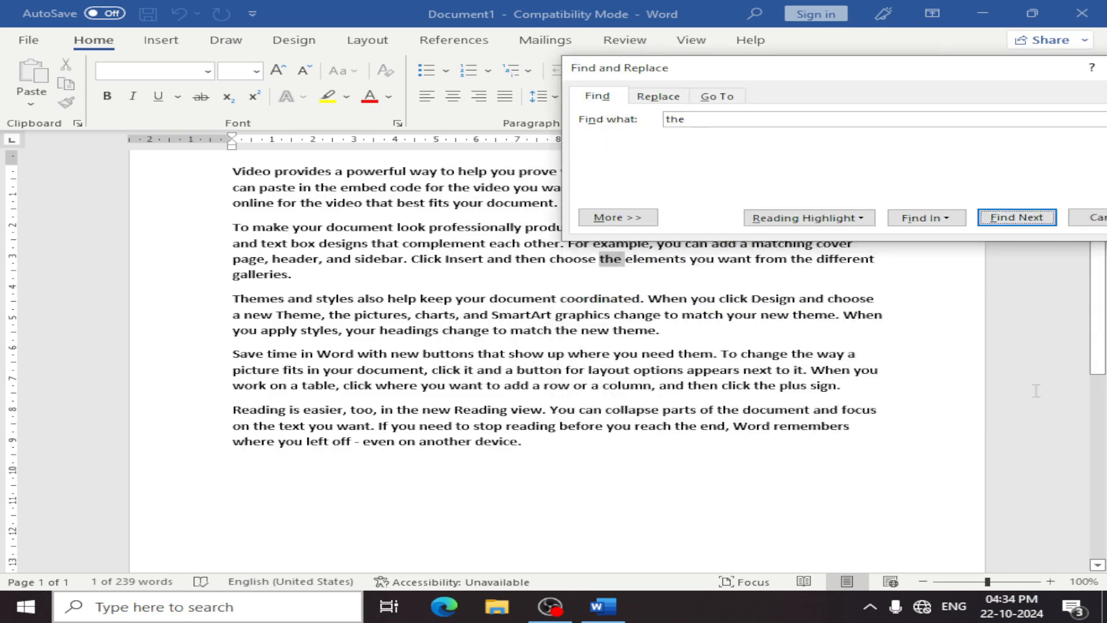
pyautogui.click(1018, 222)
pyautogui.click(1019, 222)
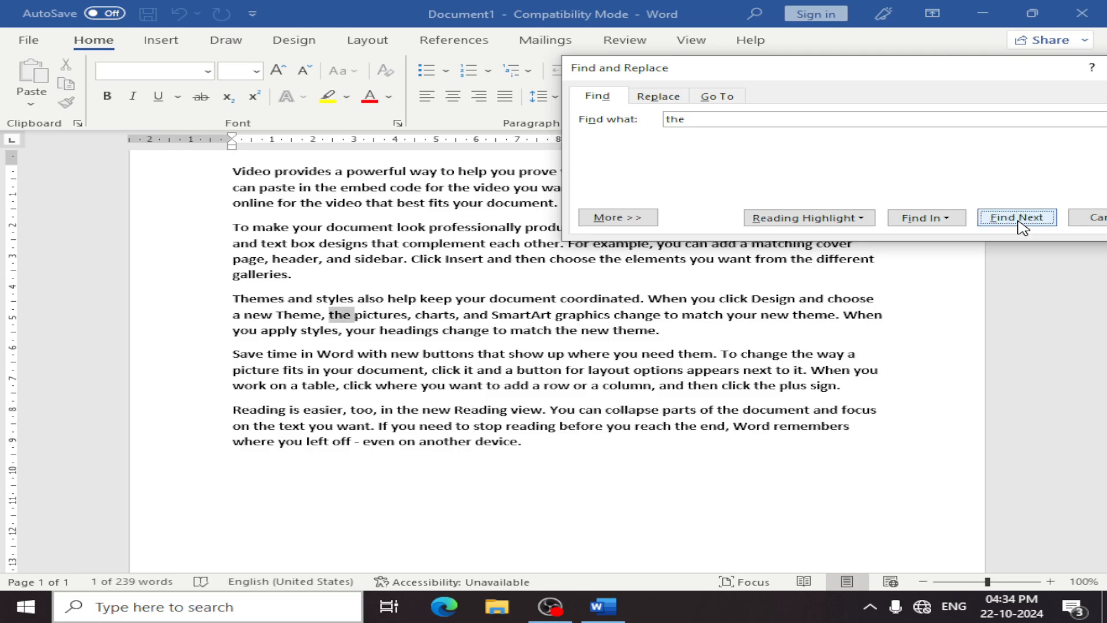
pyautogui.click(1019, 223)
pyautogui.click(1019, 222)
pyautogui.click(1019, 223)
pyautogui.click(1019, 223)
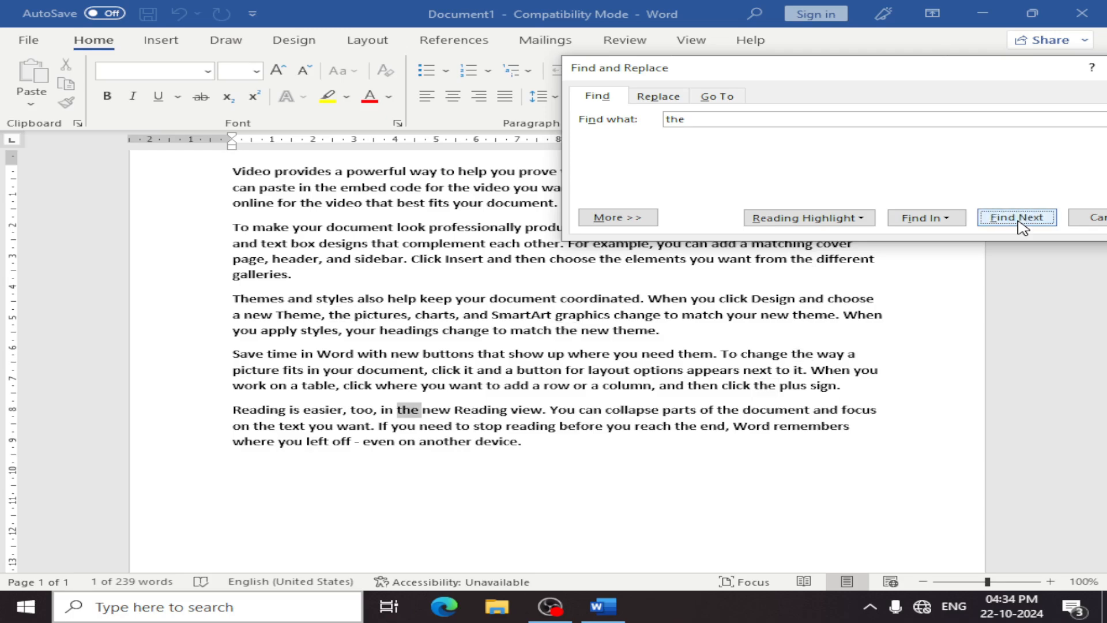
pyautogui.click(1019, 222)
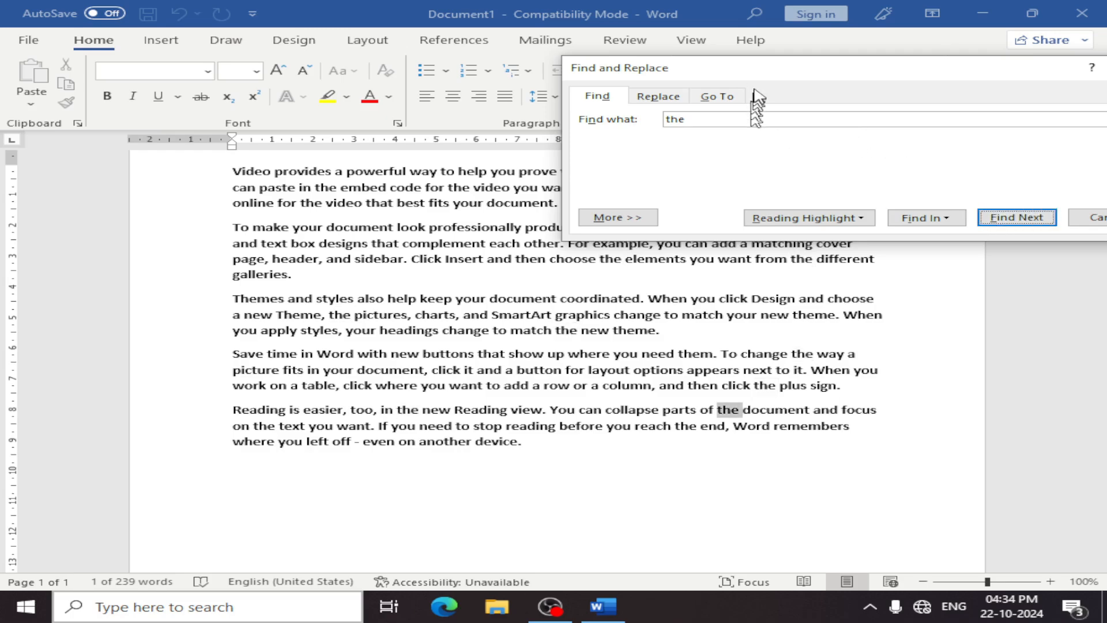
# Replace all occurrences of "the" in the document with "that"
pyautogui.moveTo(784, 73); pyautogui.dragTo(699, 79)
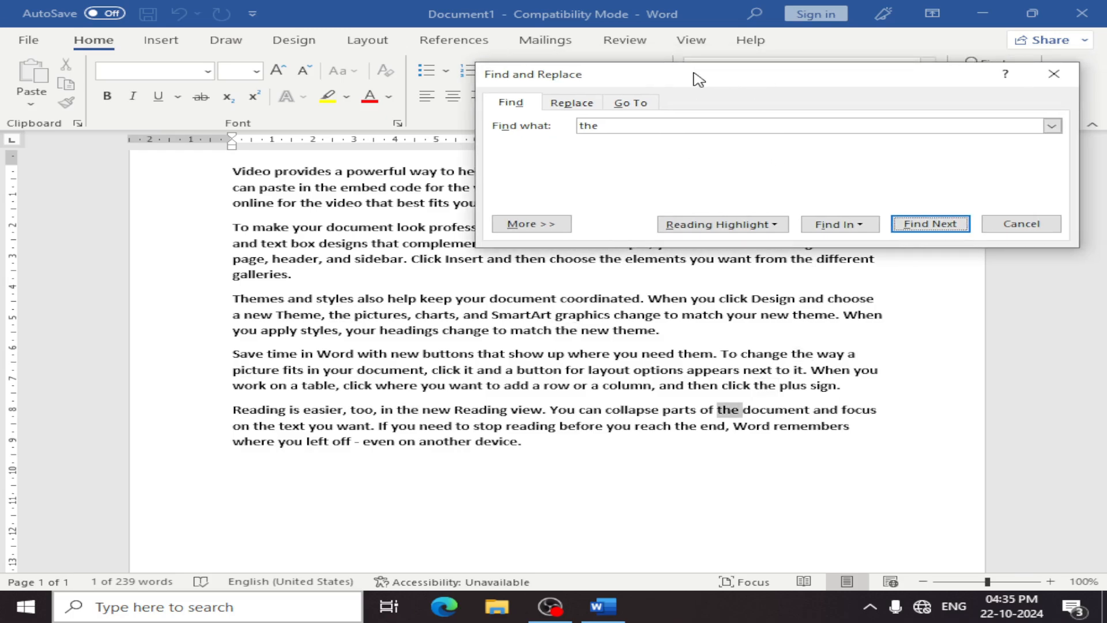
pyautogui.click(572, 104)
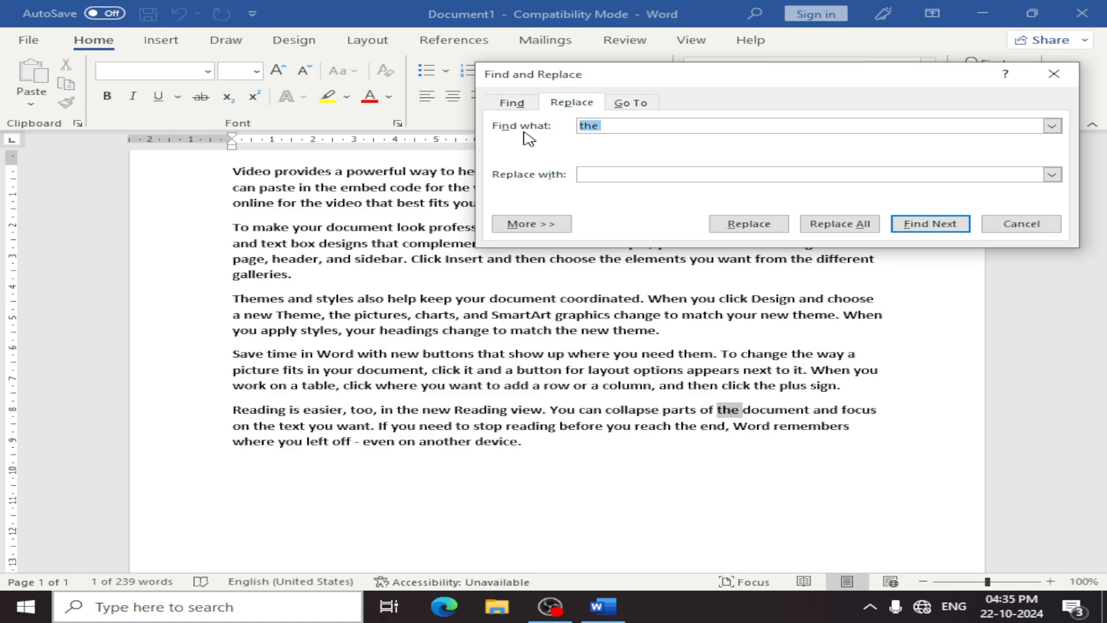
pyautogui.click(632, 173)
pyautogui.doubleClick(591, 126)
pyautogui.click(588, 174)
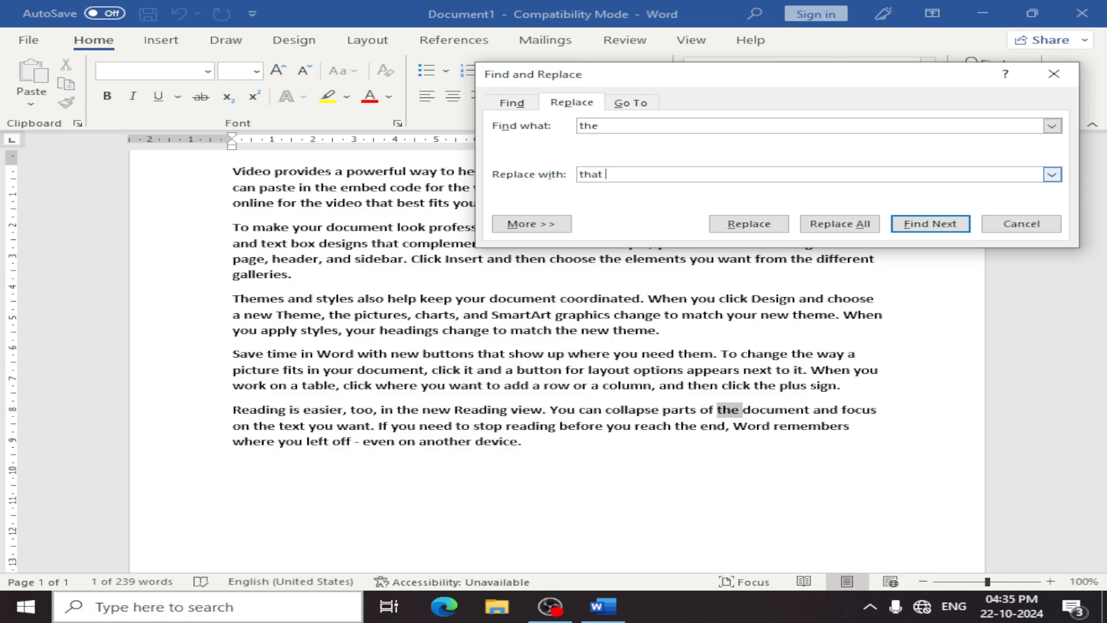
pyautogui.click(859, 227)
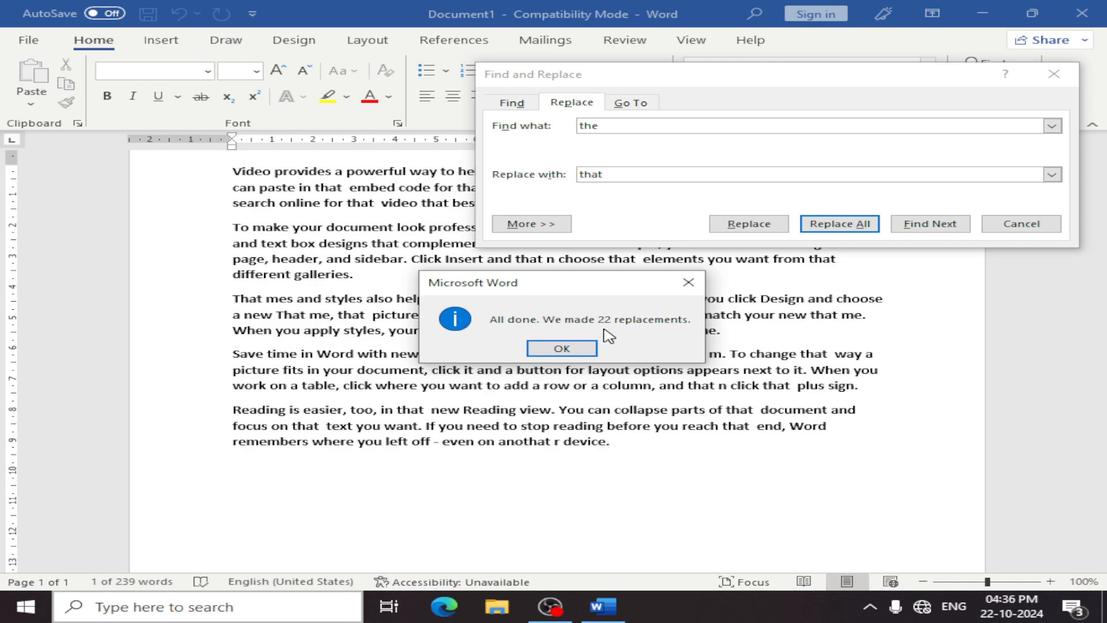
pyautogui.click(575, 348)
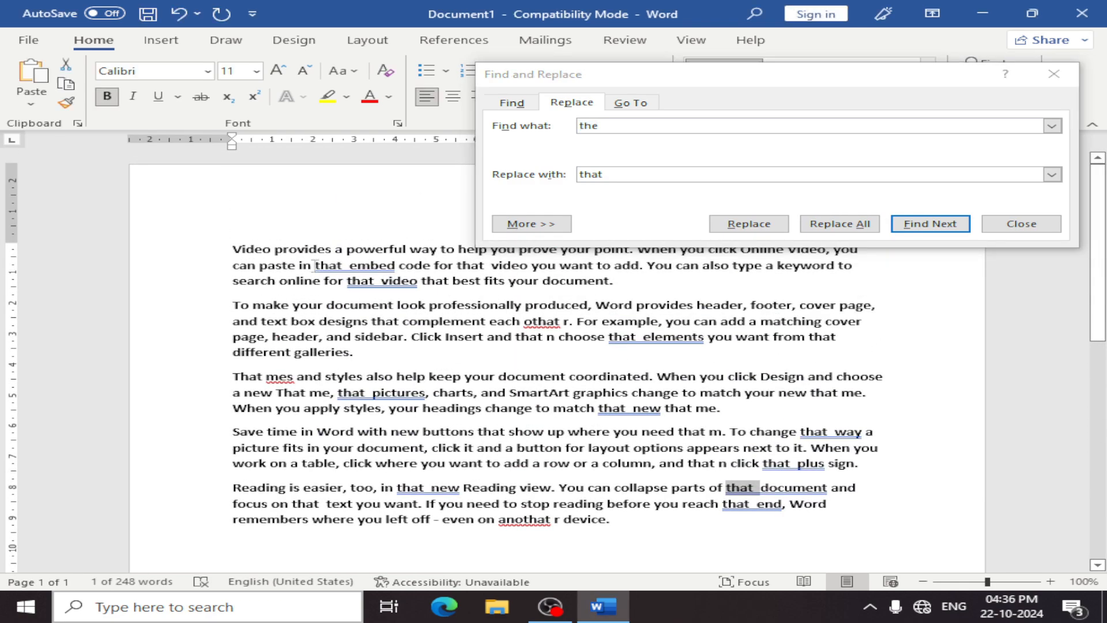
# Examine the replaced word before "embed" and before "elements", and close the Find and Replace dialog
pyautogui.moveTo(350, 269); pyautogui.dragTo(316, 267)
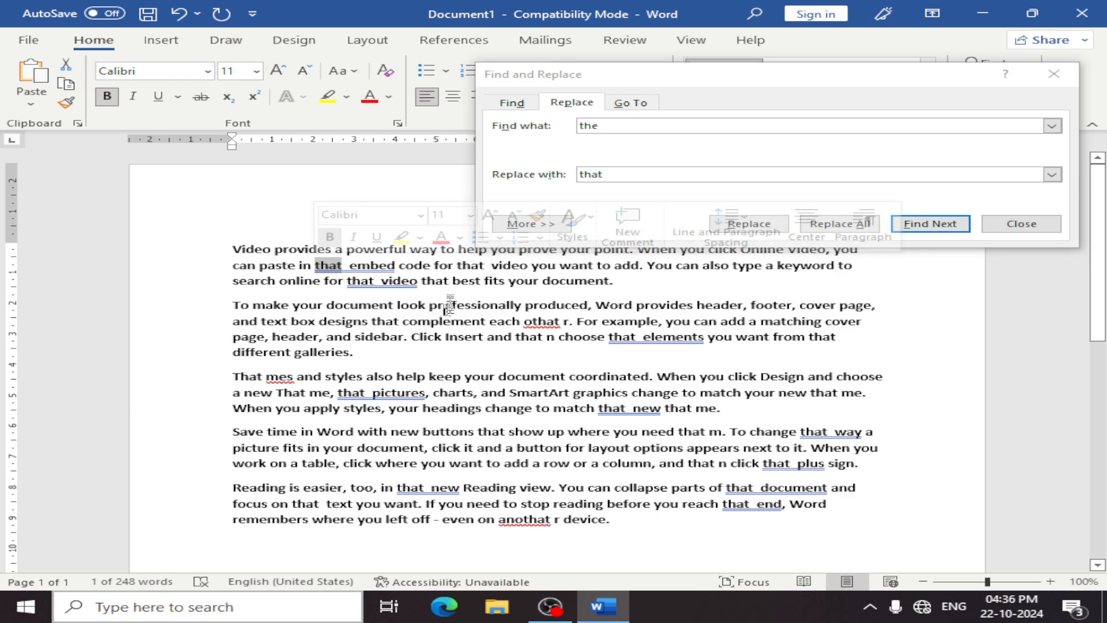
pyautogui.moveTo(636, 339); pyautogui.dragTo(607, 341)
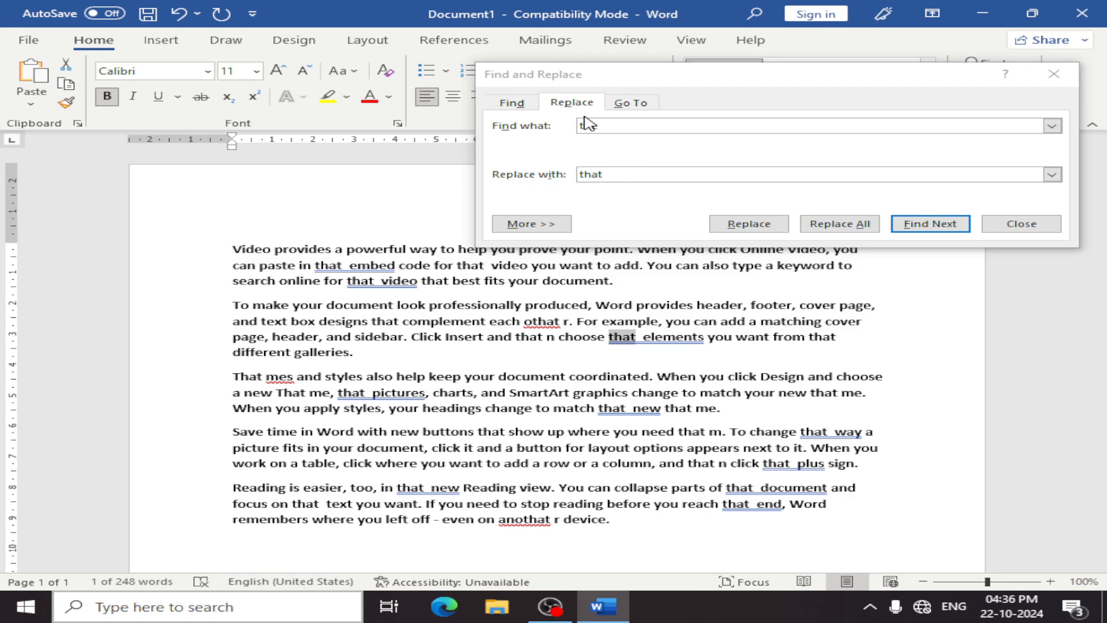
pyautogui.press('Escape')
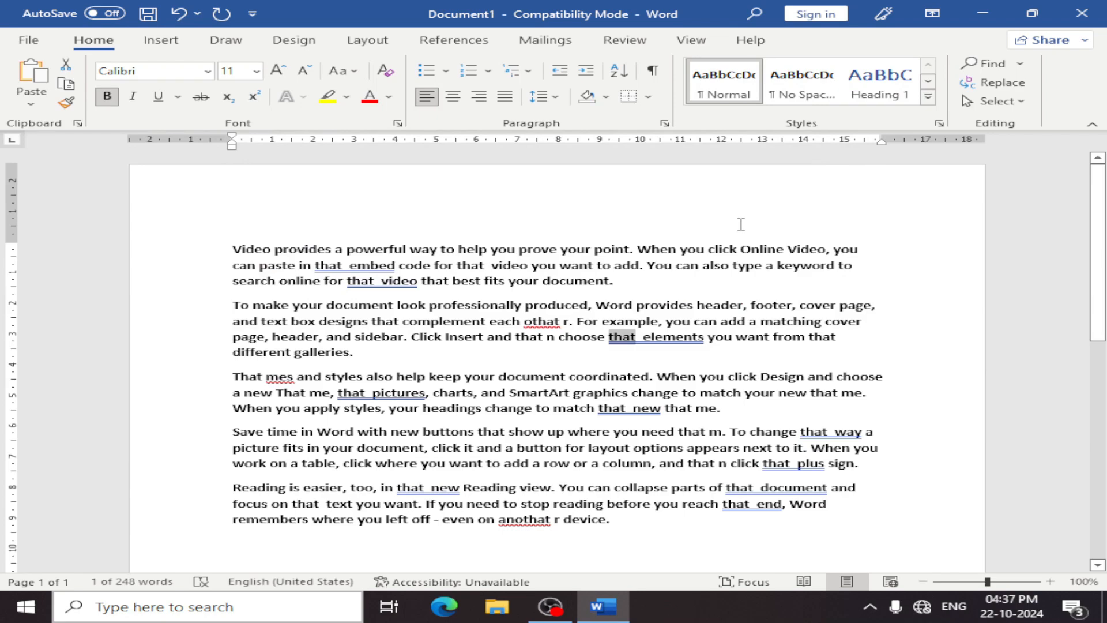
pyautogui.hotkey('ctrl', 'h')
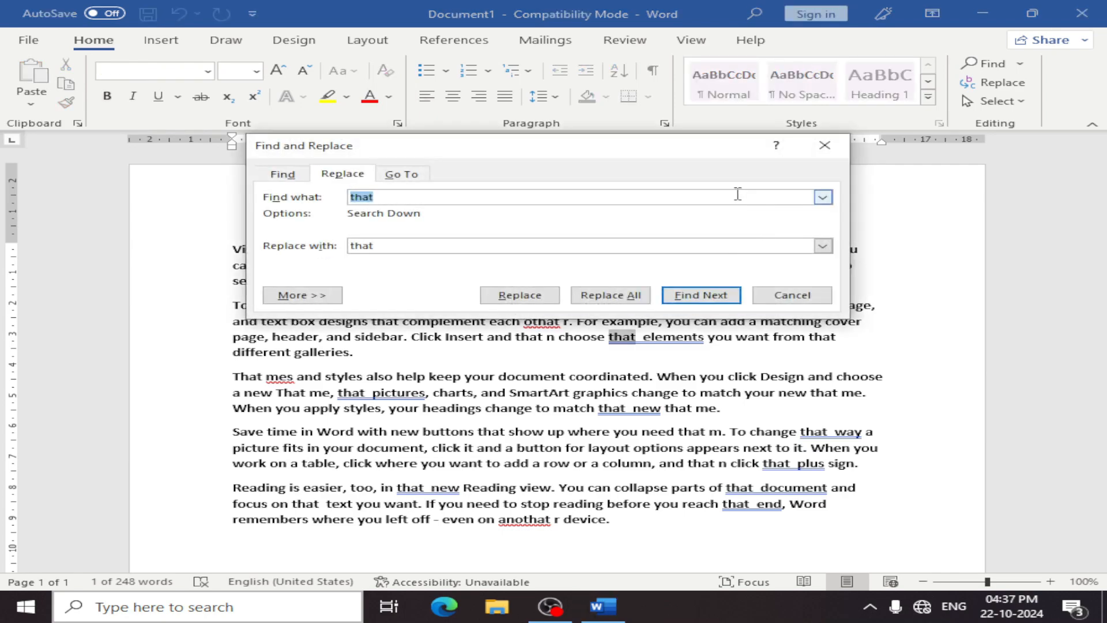
pyautogui.click(825, 145)
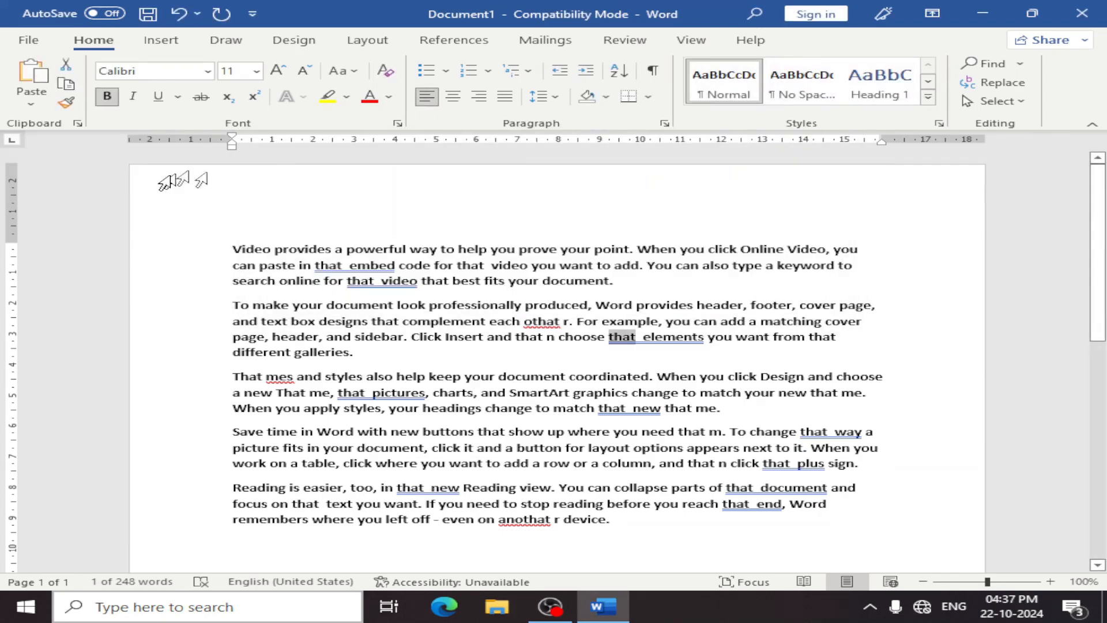
# Open and dismiss Advanced Find, and search the document for the selected word "that" with the regular Find
pyautogui.click(1024, 64)
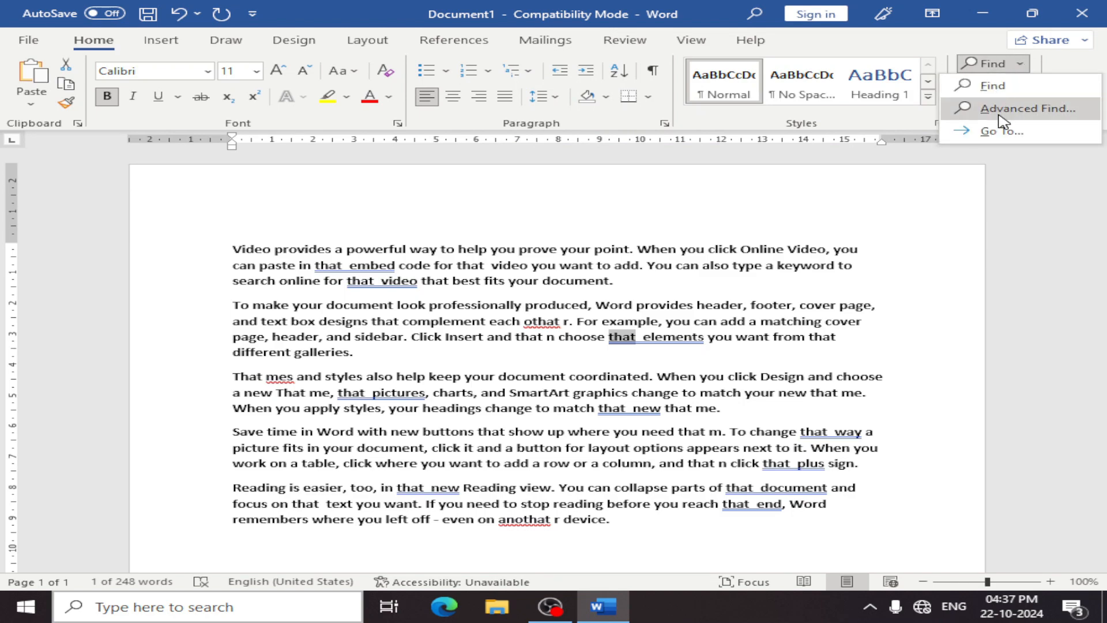
pyautogui.click(1015, 108)
pyautogui.click(571, 103)
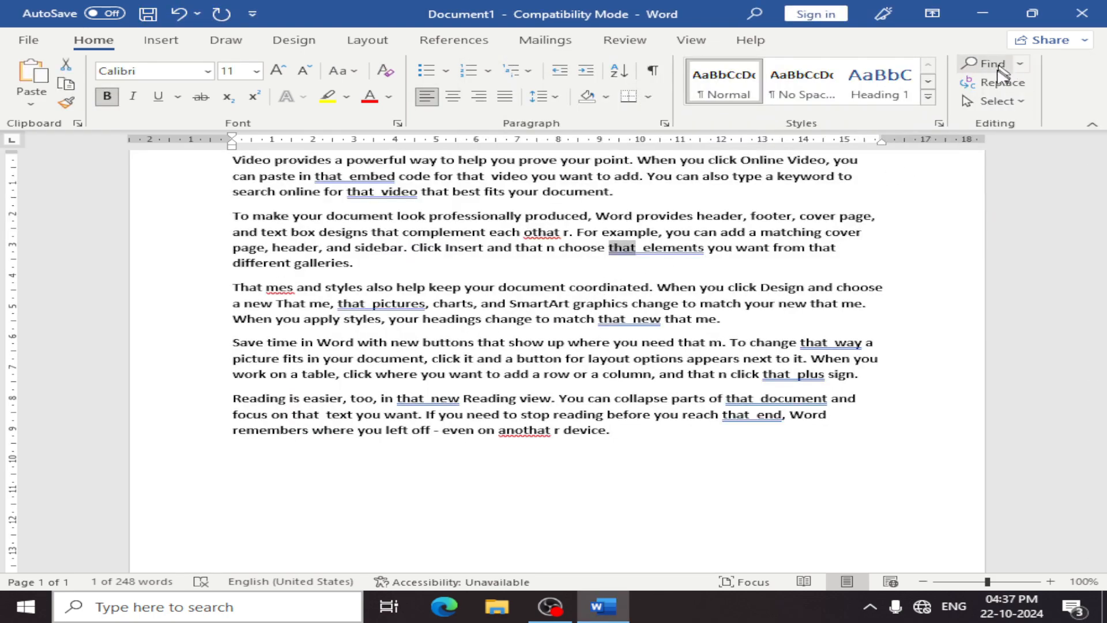
pyautogui.hotkey('ctrl', 'f')
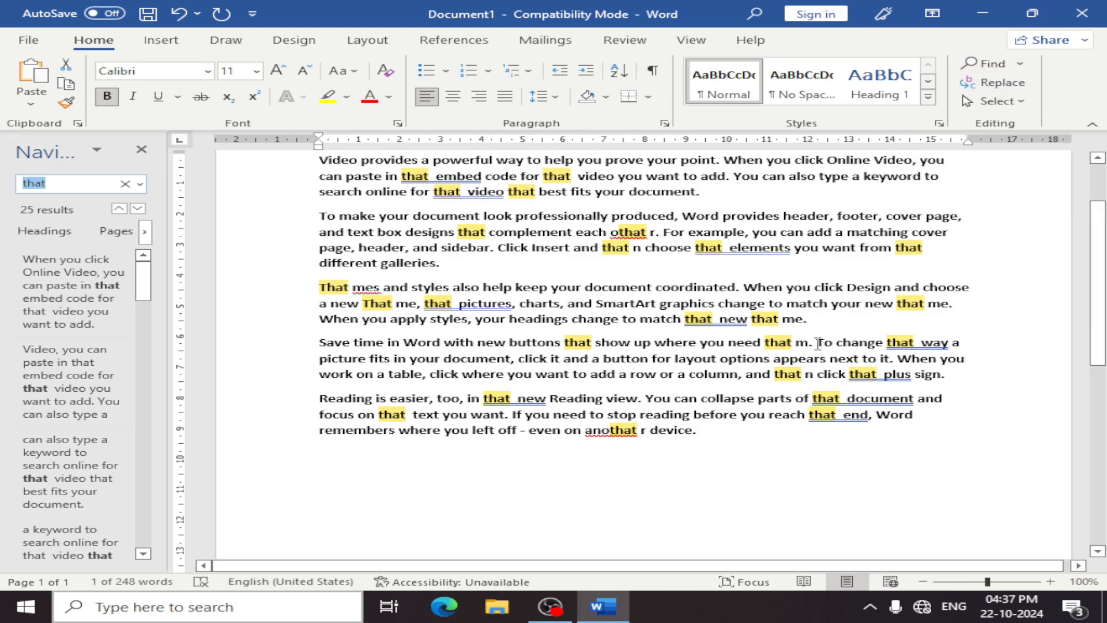
pyautogui.press('Escape')
# Open Go To, set the target type to Line, and look through the list of available target types
pyautogui.hotkey('ctrl', 'g')
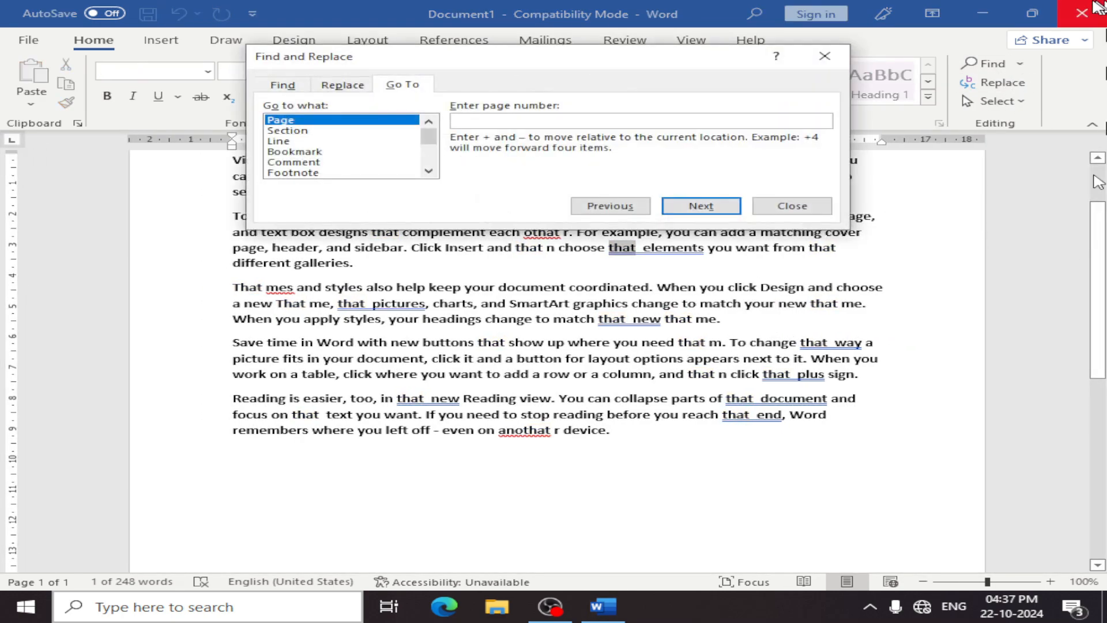
pyautogui.click(828, 56)
pyautogui.click(1019, 63)
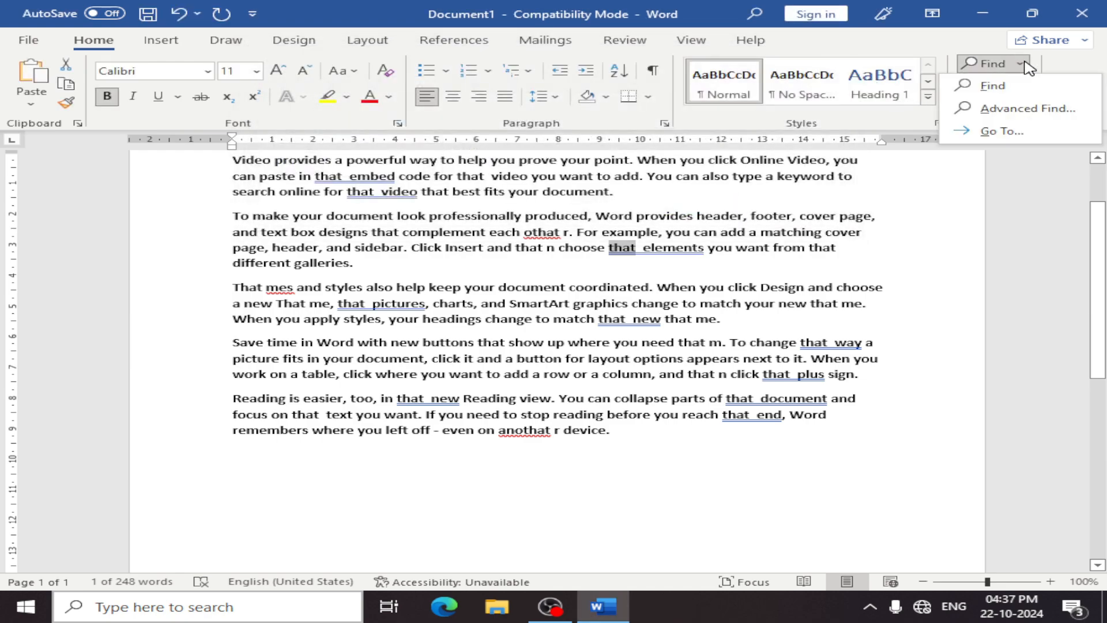
pyautogui.click(1013, 131)
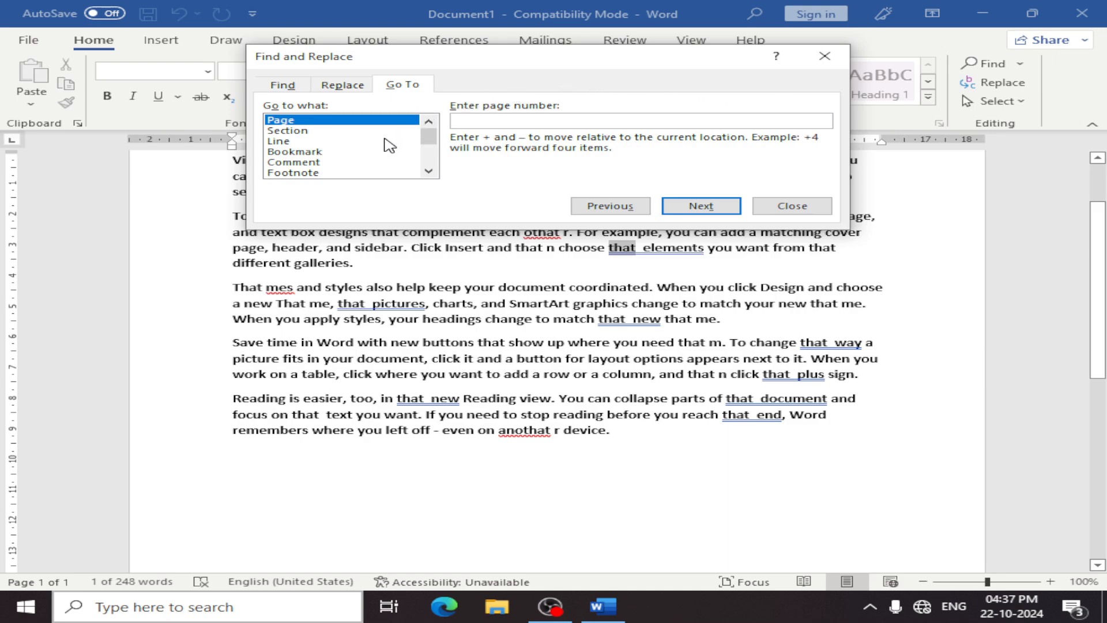
pyautogui.click(280, 142)
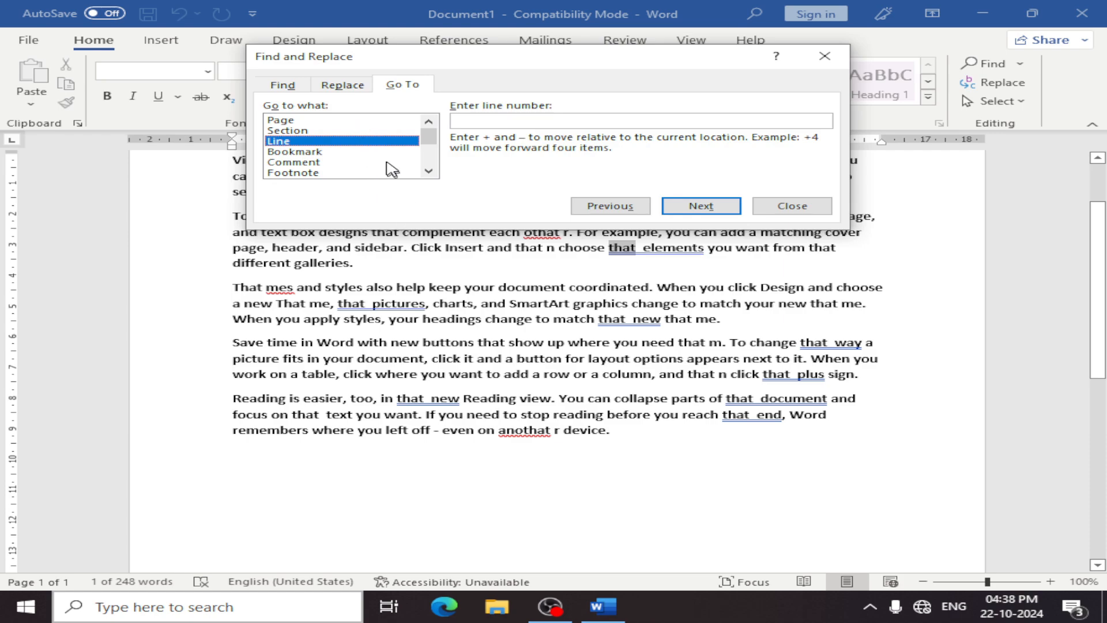
pyautogui.scroll(-3, 369, 139)
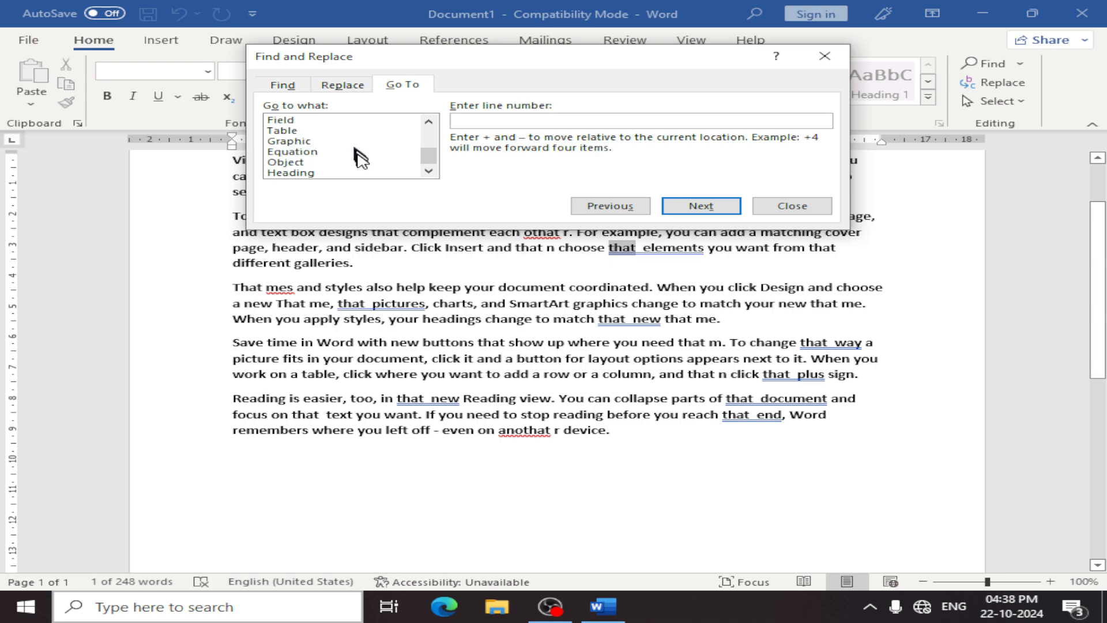
pyautogui.scroll(3, 362, 153)
# Step through the Go To target types from Page to Footnote, review the remaining ones down to Heading, and close the dialog
pyautogui.click(369, 121)
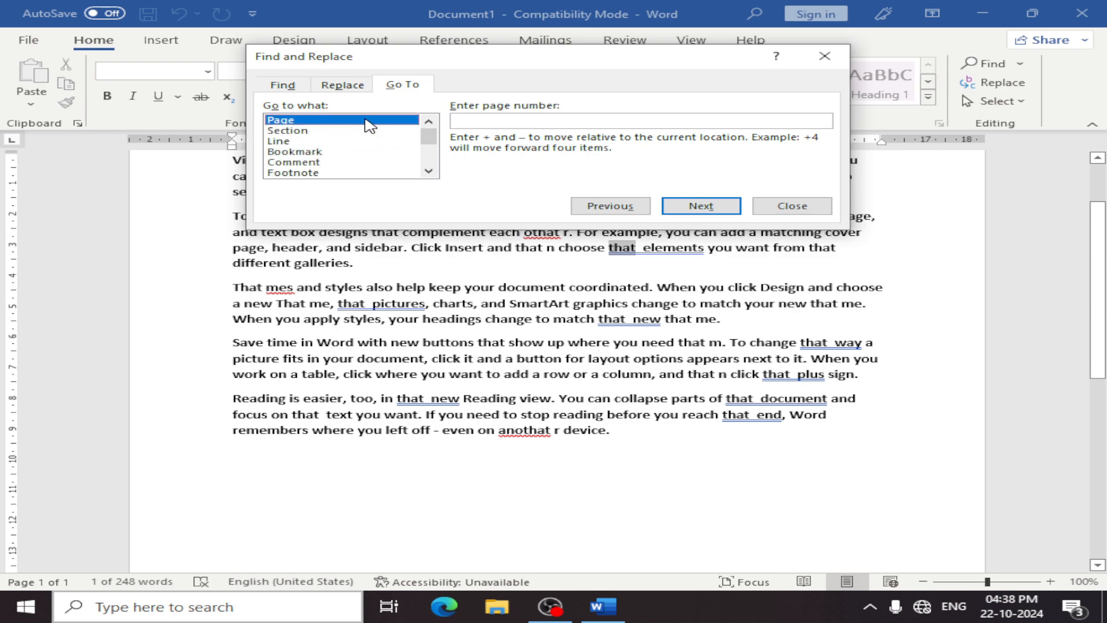
pyautogui.press('Down')
pyautogui.press('Down')
pyautogui.press('Down')
pyautogui.press('Down')
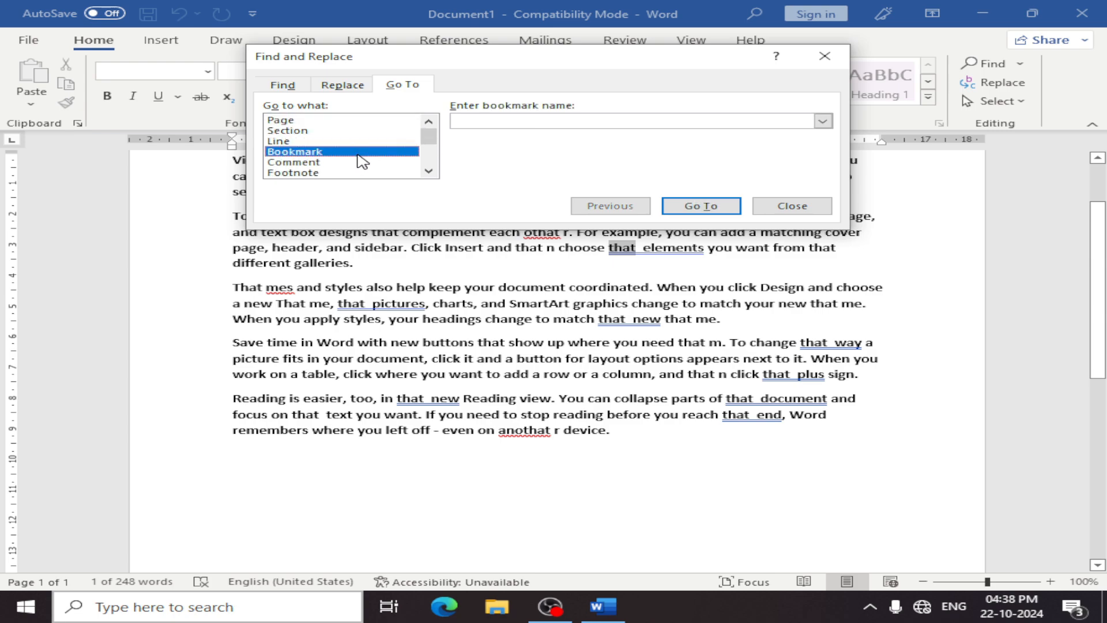
pyautogui.press('Down')
pyautogui.scroll(-2, 372, 170)
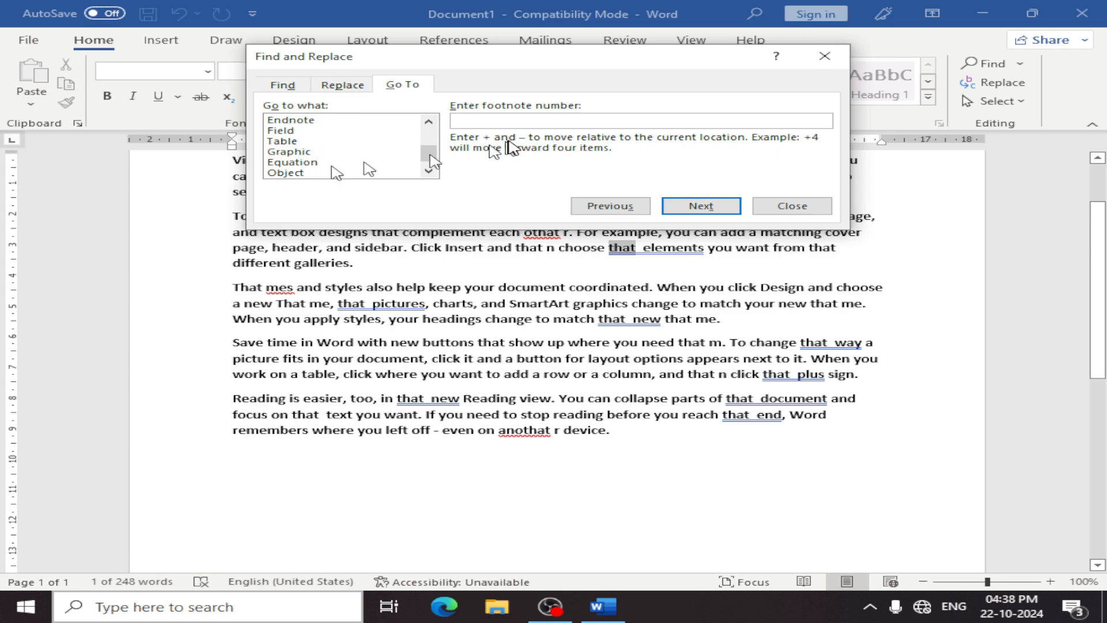
pyautogui.scroll(-1, 343, 154)
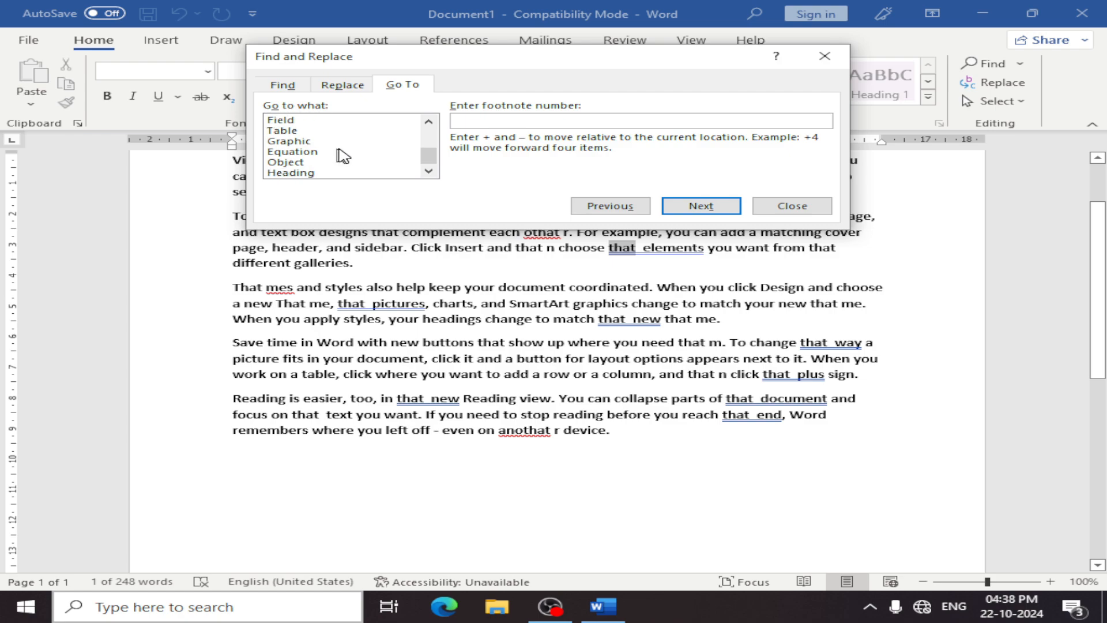
pyautogui.scroll(3, 369, 154)
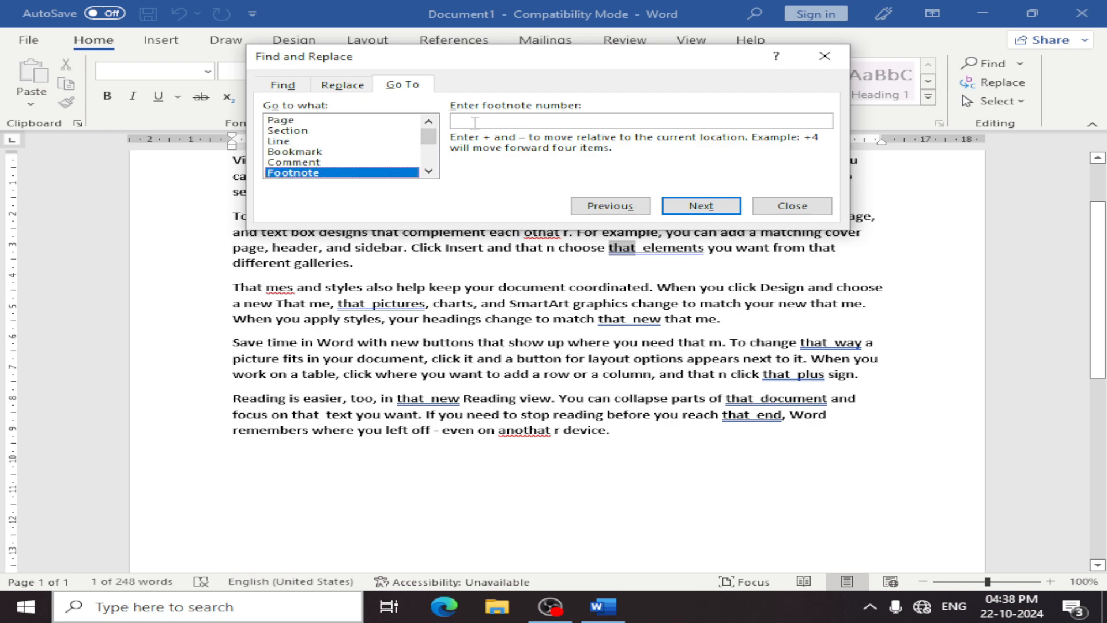
pyautogui.click(825, 56)
# Copy the entire text and paste seven copies of it below the last paragraph
pyautogui.hotkey('ctrl', 'a')
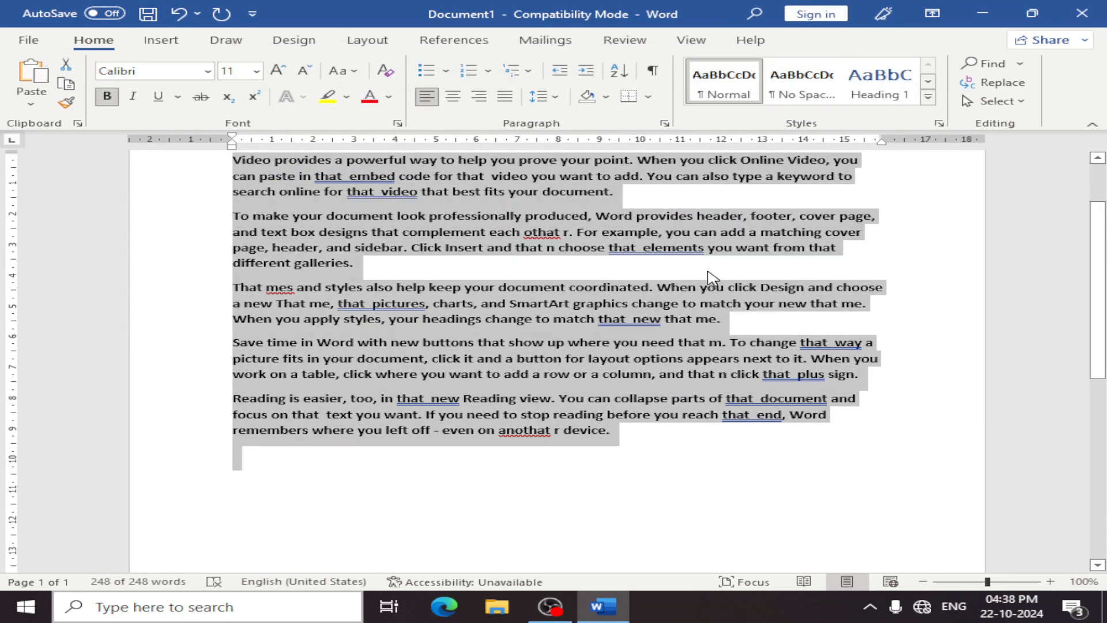
pyautogui.press('Down')
pyautogui.hotkey('ctrl', 'v')
pyautogui.hotkey('ctrl', 'v')
pyautogui.hotkey('ctrl', 'v')
pyautogui.hotkey('ctrl', 'v')
pyautogui.hotkey('ctrl', 'v')
pyautogui.hotkey('ctrl', 'v')
pyautogui.hotkey('ctrl', 'v')
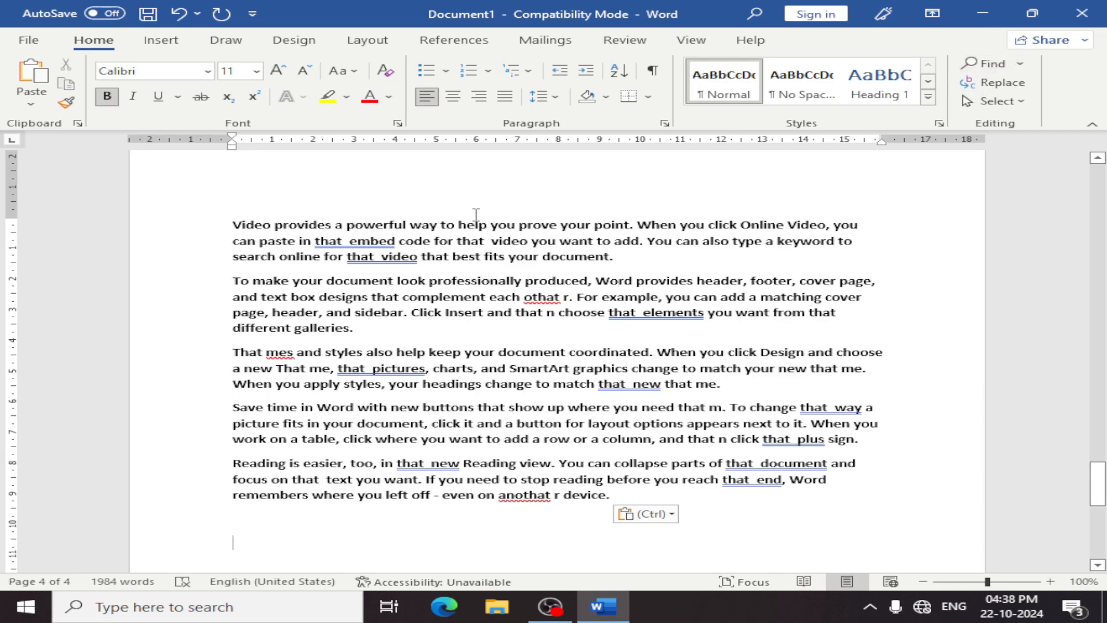
# Use Go To to jump to page 1, and move the dialog off the beginning of the text
pyautogui.hotkey('ctrl', 'g')
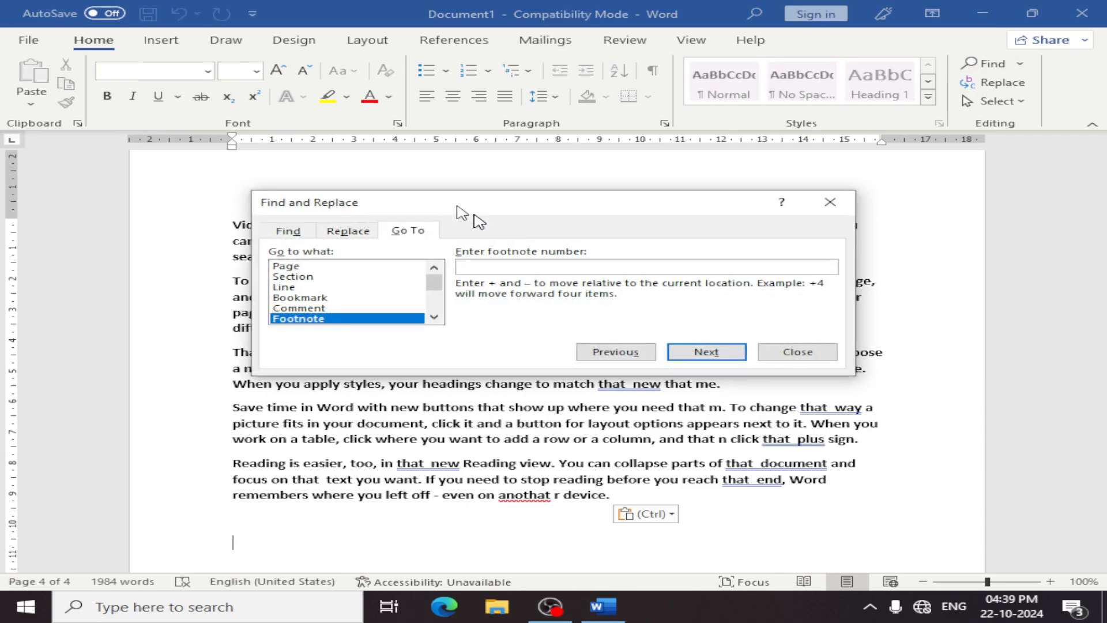
pyautogui.click(298, 266)
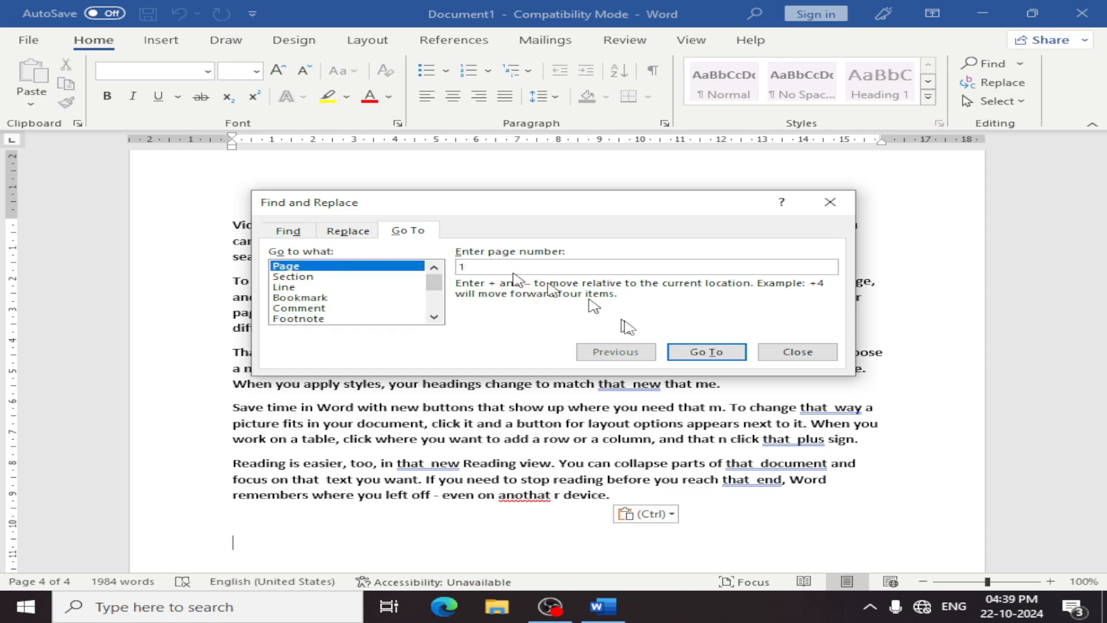
pyautogui.click(704, 351)
pyautogui.moveTo(553, 199); pyautogui.dragTo(774, 201)
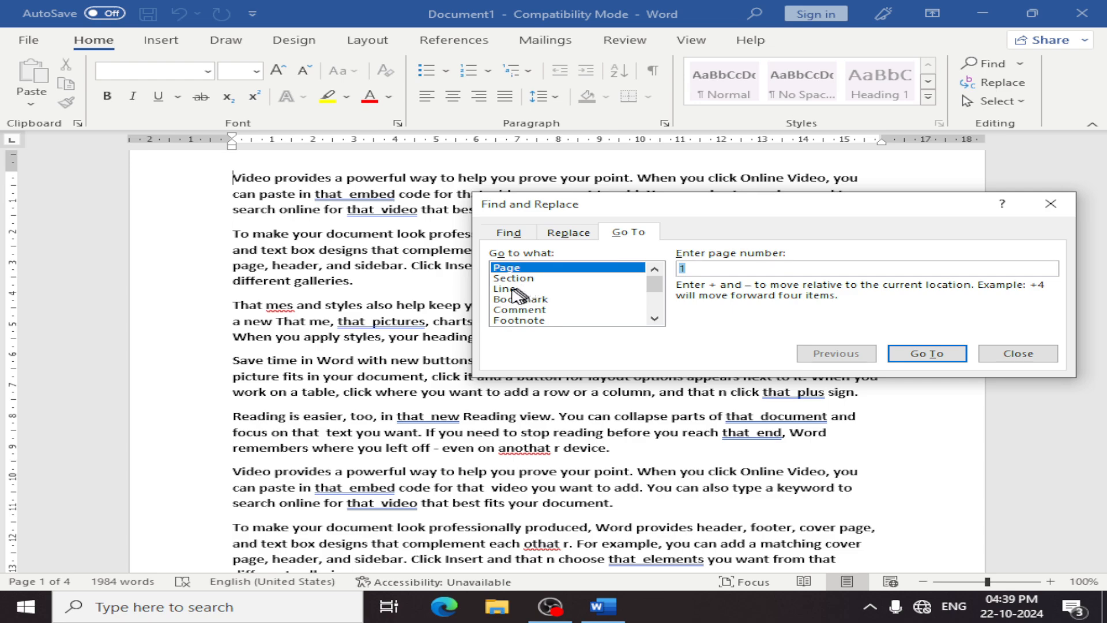
# Use Go To to jump to line 50, close the dialog, and examine where the cursor lands
pyautogui.click(542, 290)
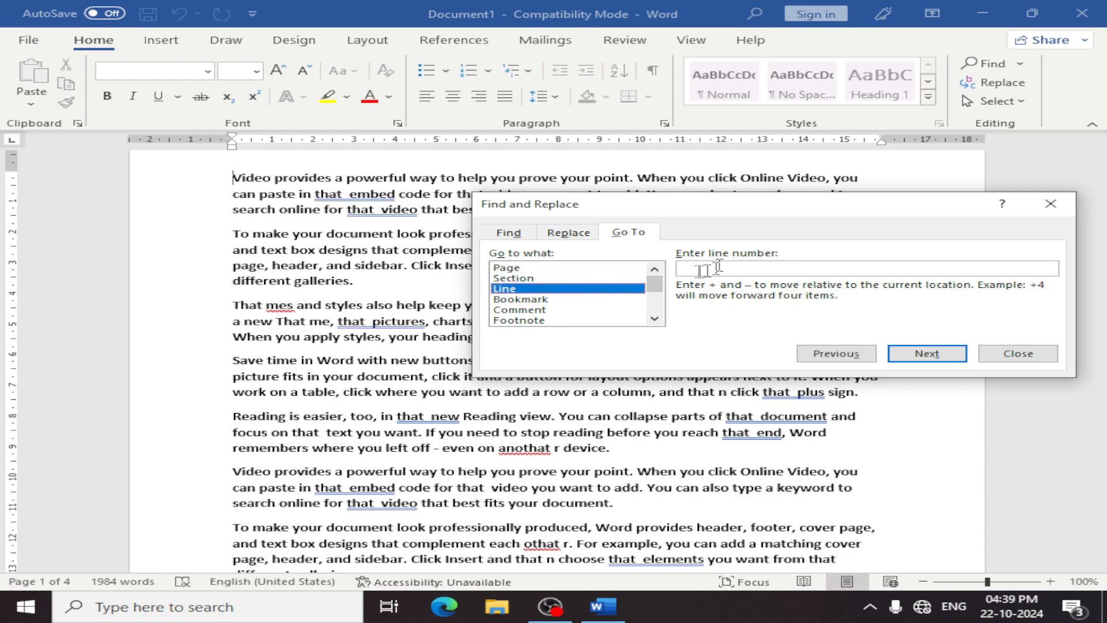
pyautogui.moveTo(703, 215); pyautogui.dragTo(628, 225)
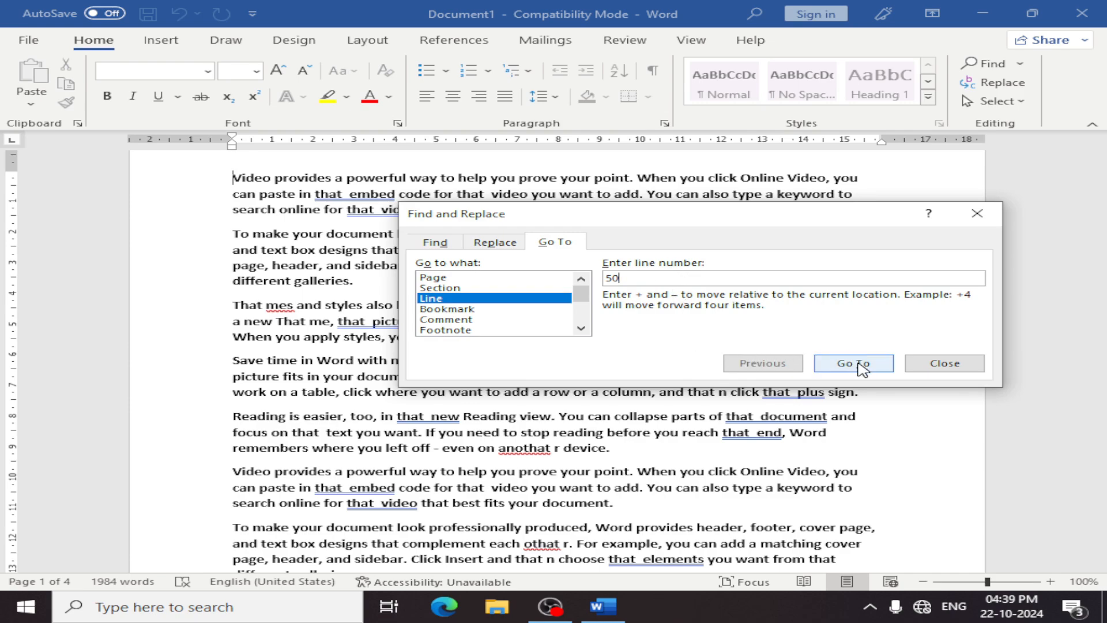
pyautogui.press('Return')
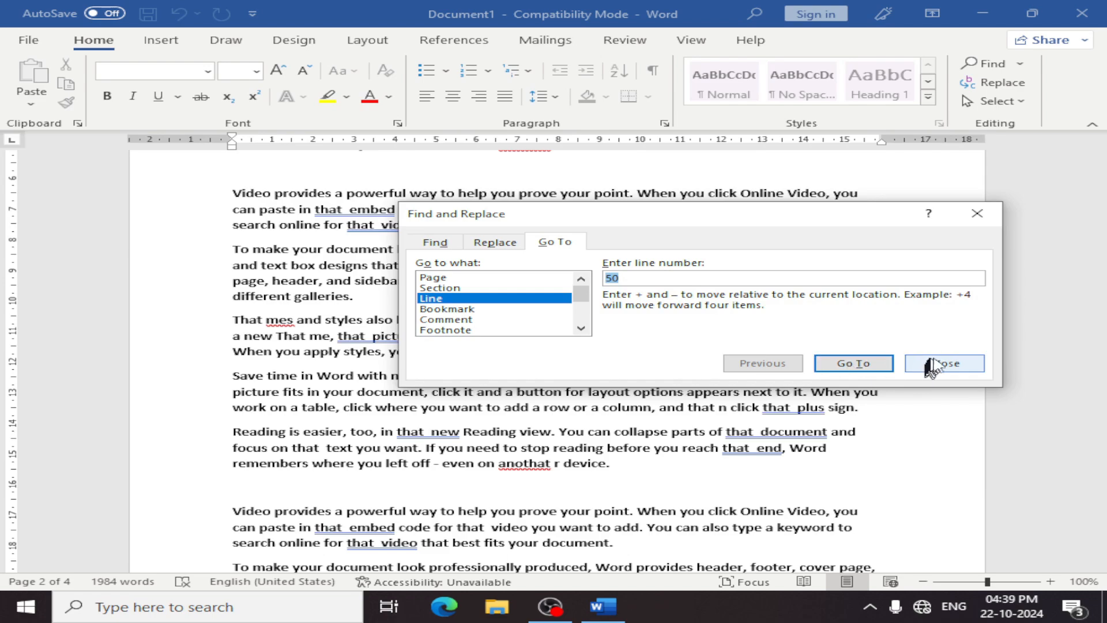
pyautogui.click(940, 364)
pyautogui.scroll(-5, 219, 168)
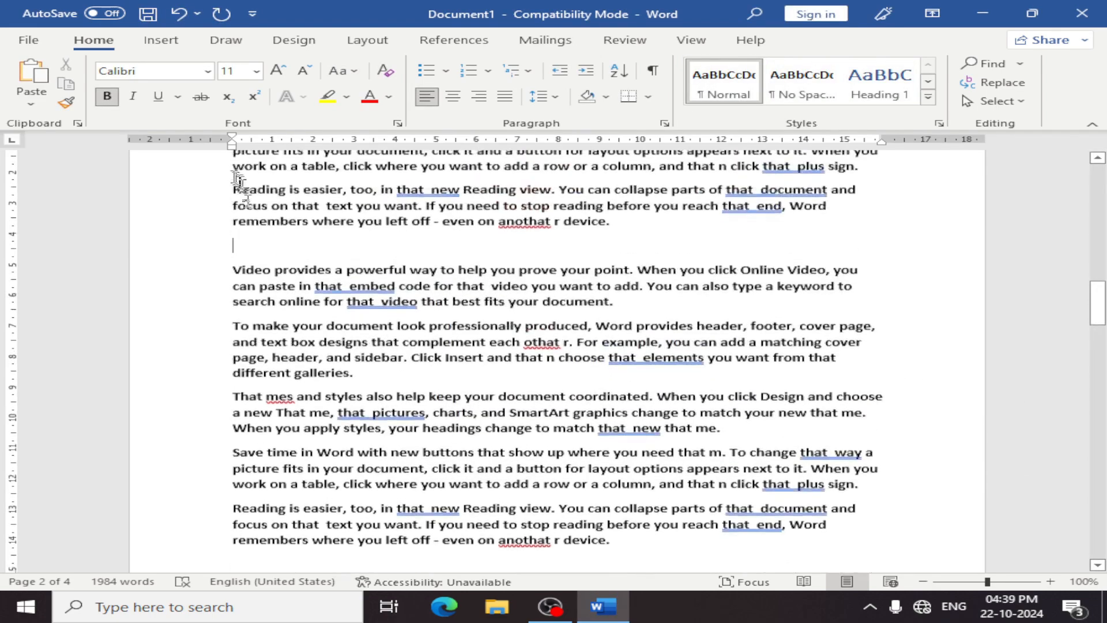
pyautogui.scroll(1, 238, 268)
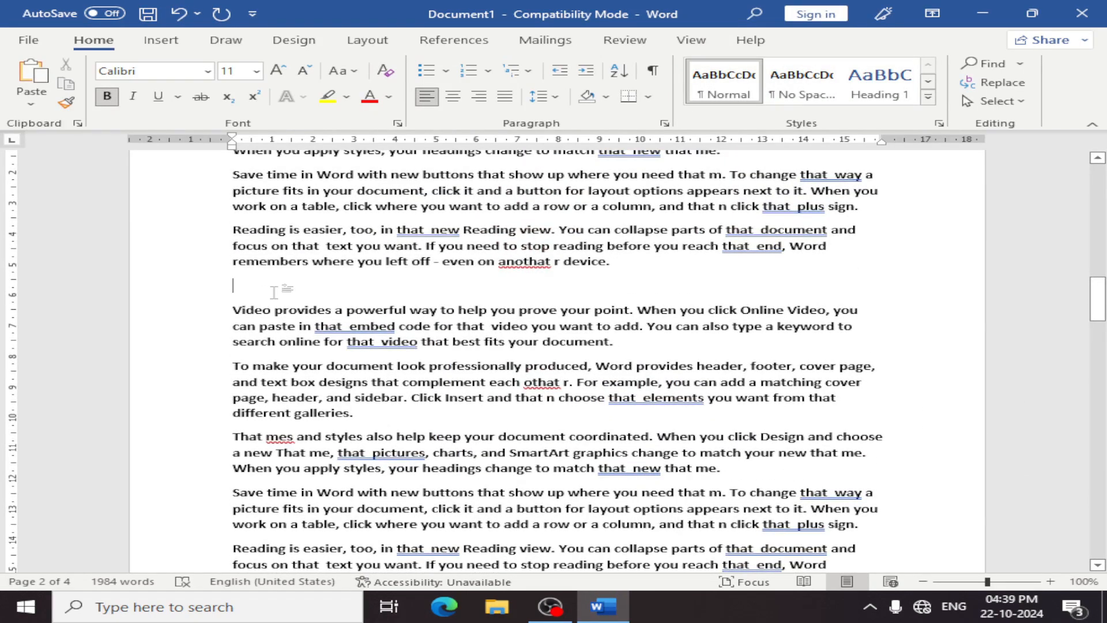
# Review the Find, Replace and Go To sections of the Find and Replace dialog, and close it
pyautogui.click(1002, 83)
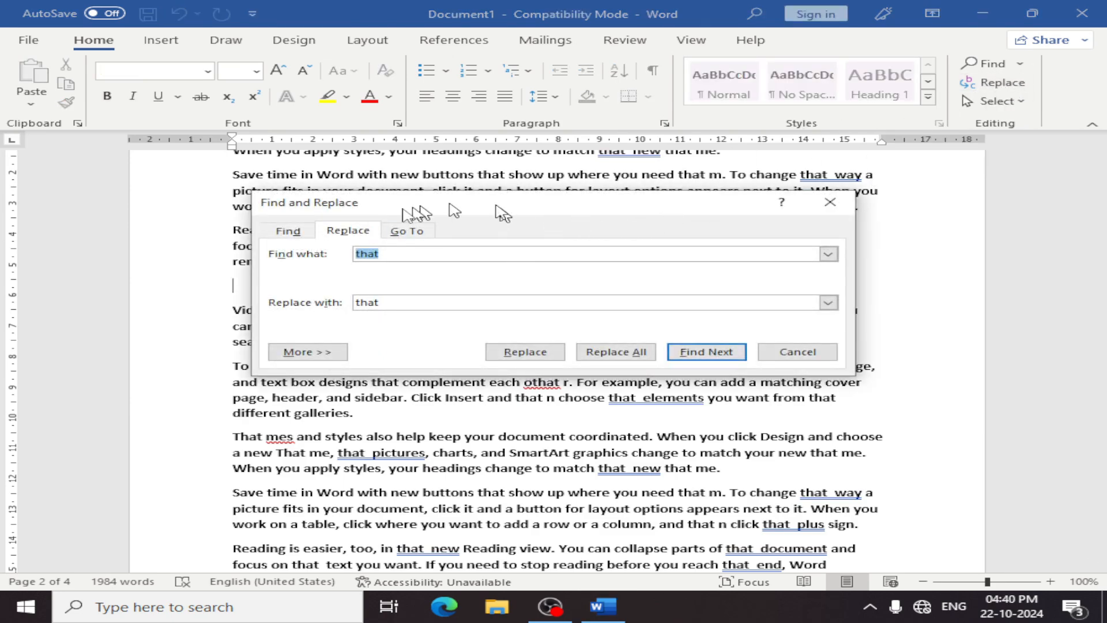
pyautogui.click(832, 206)
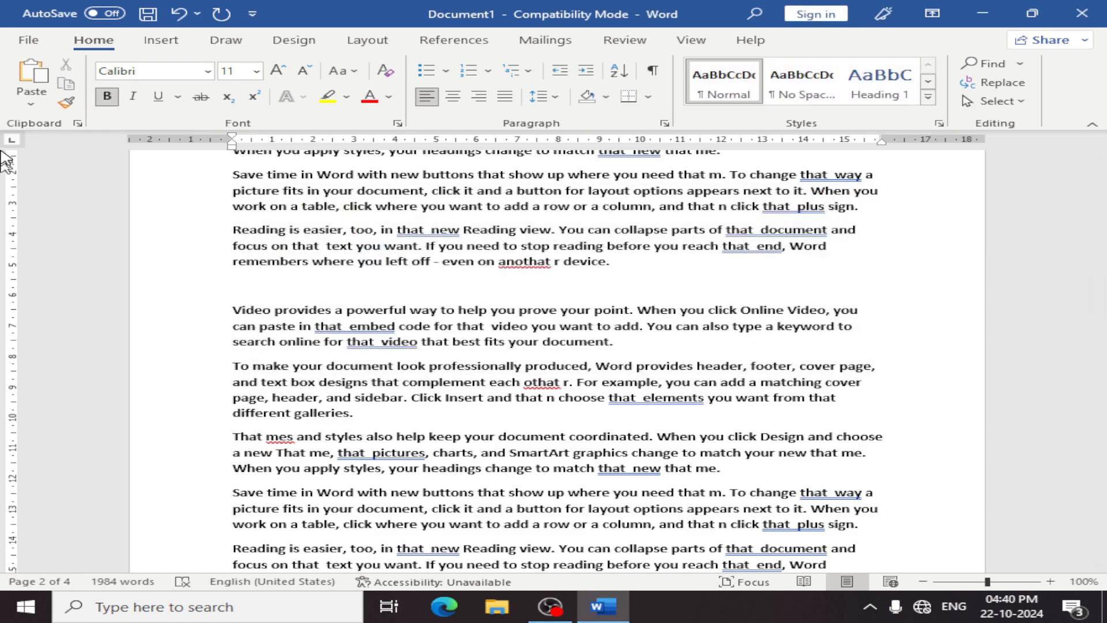
pyautogui.click(1001, 82)
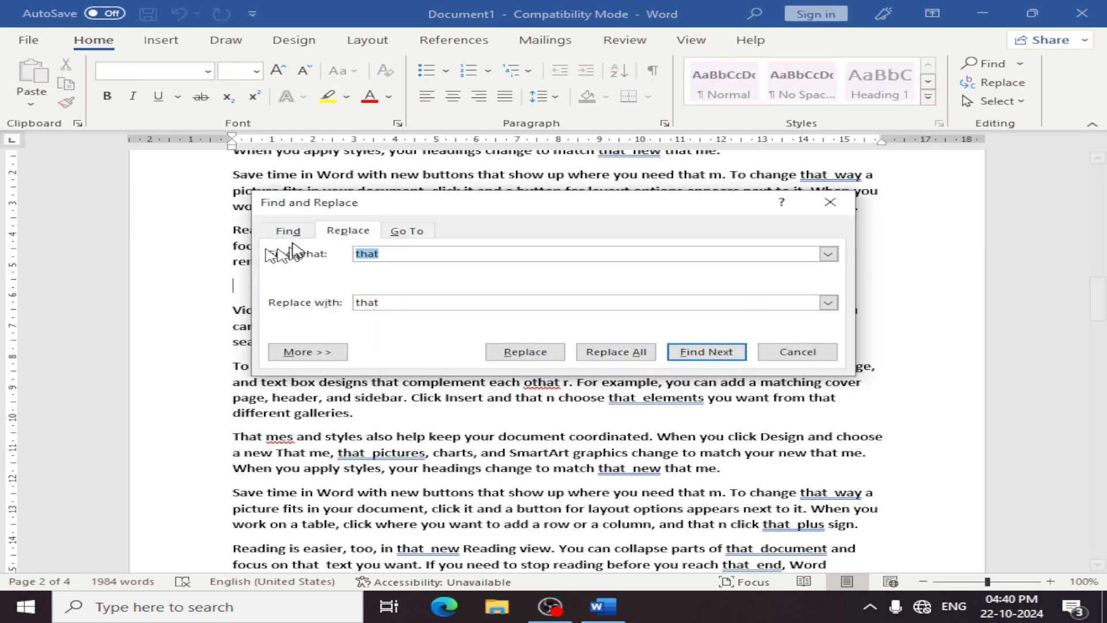
pyautogui.click(286, 230)
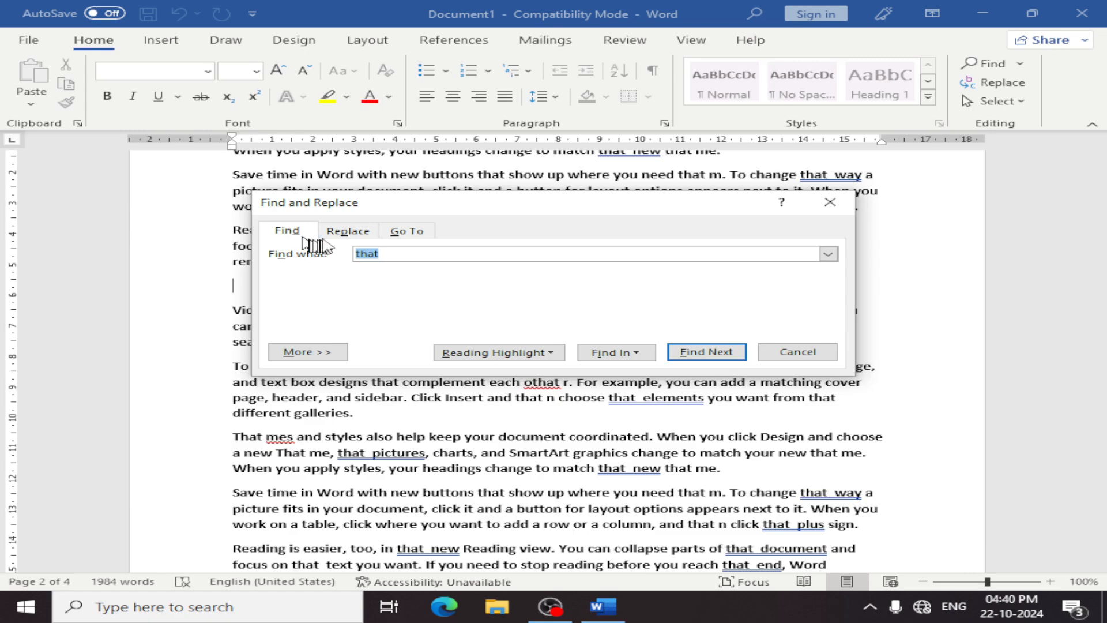
pyautogui.click(348, 232)
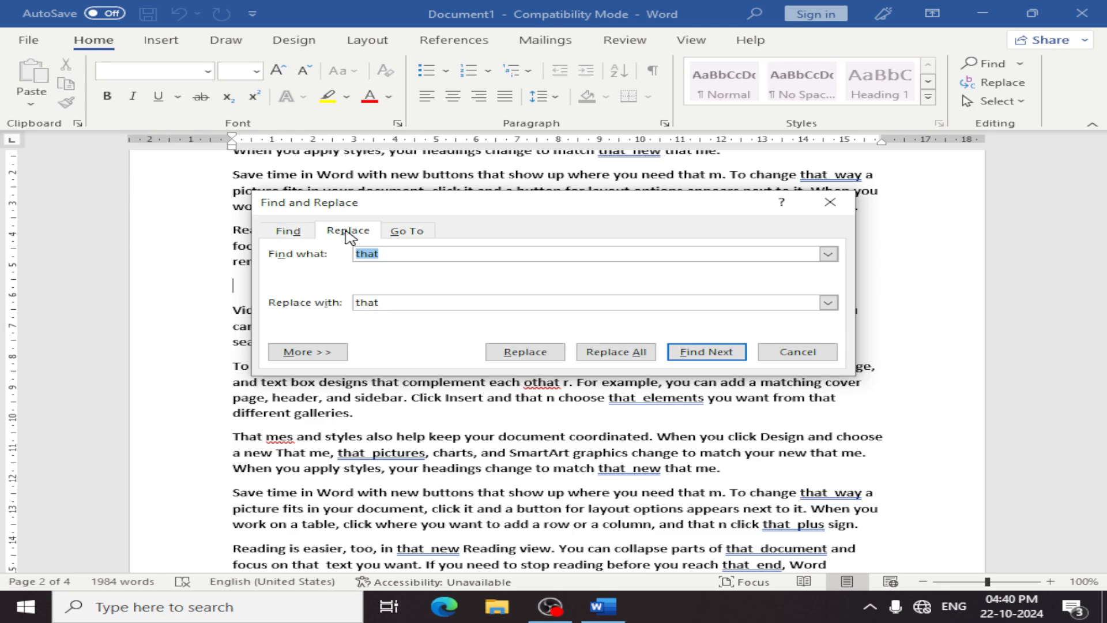
pyautogui.click(407, 232)
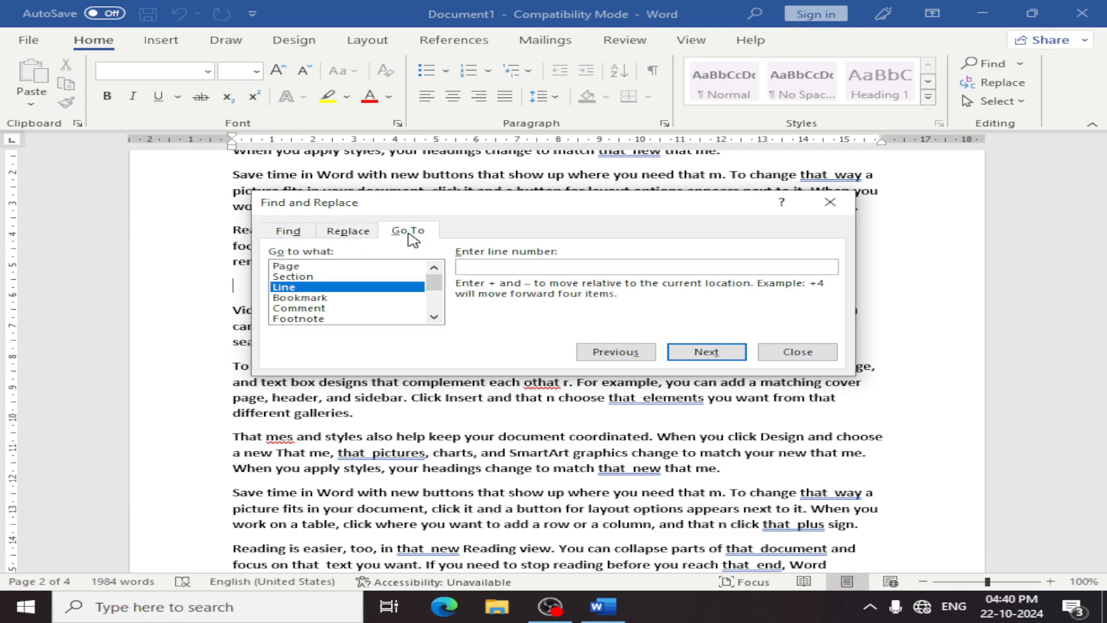
pyautogui.click(830, 202)
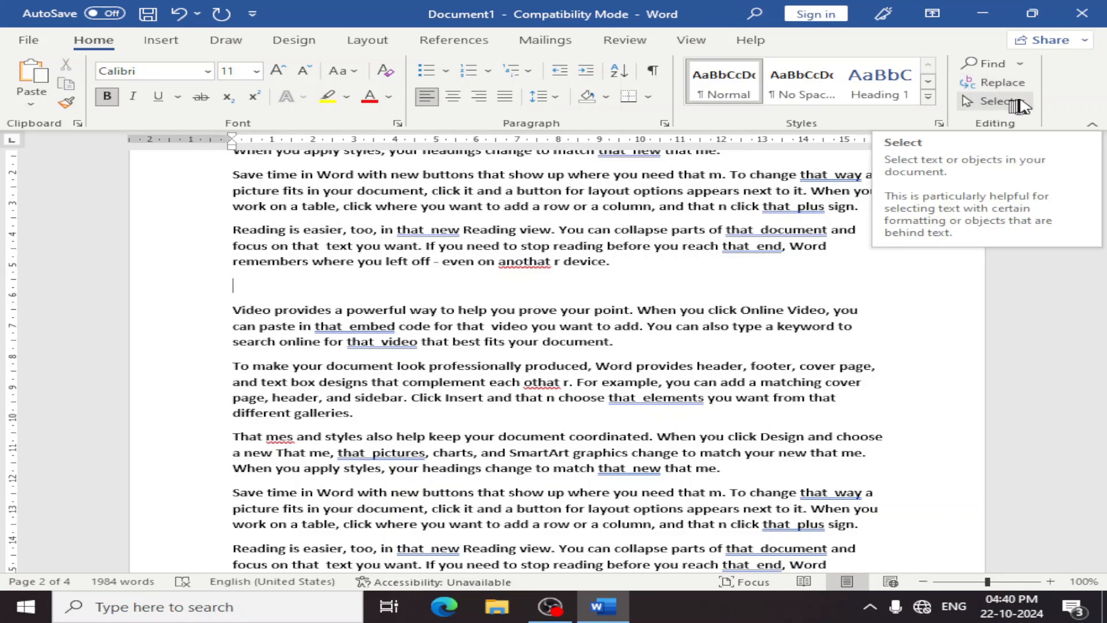
# Select all text in the document with the Select All option and review the selection
pyautogui.click(1020, 102)
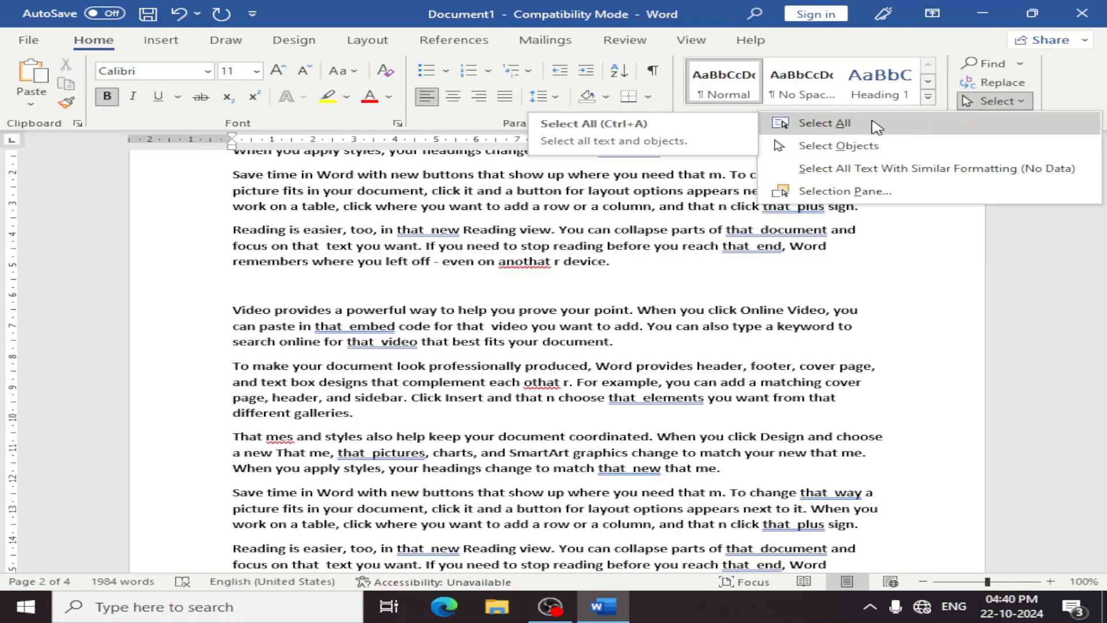
pyautogui.click(1041, 306)
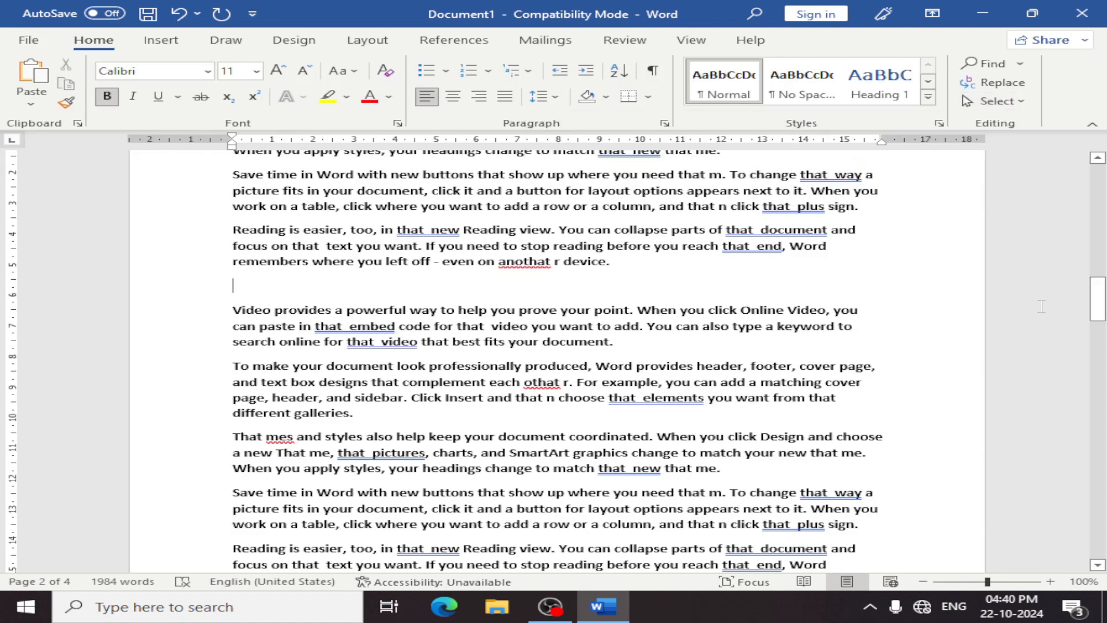
pyautogui.click(994, 102)
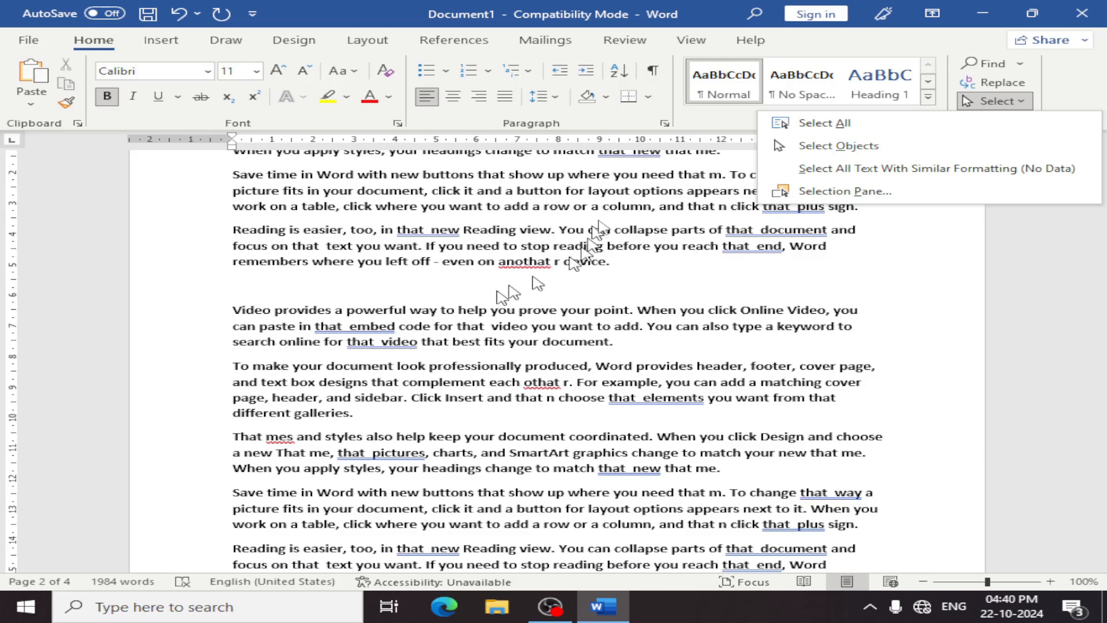
pyautogui.click(803, 124)
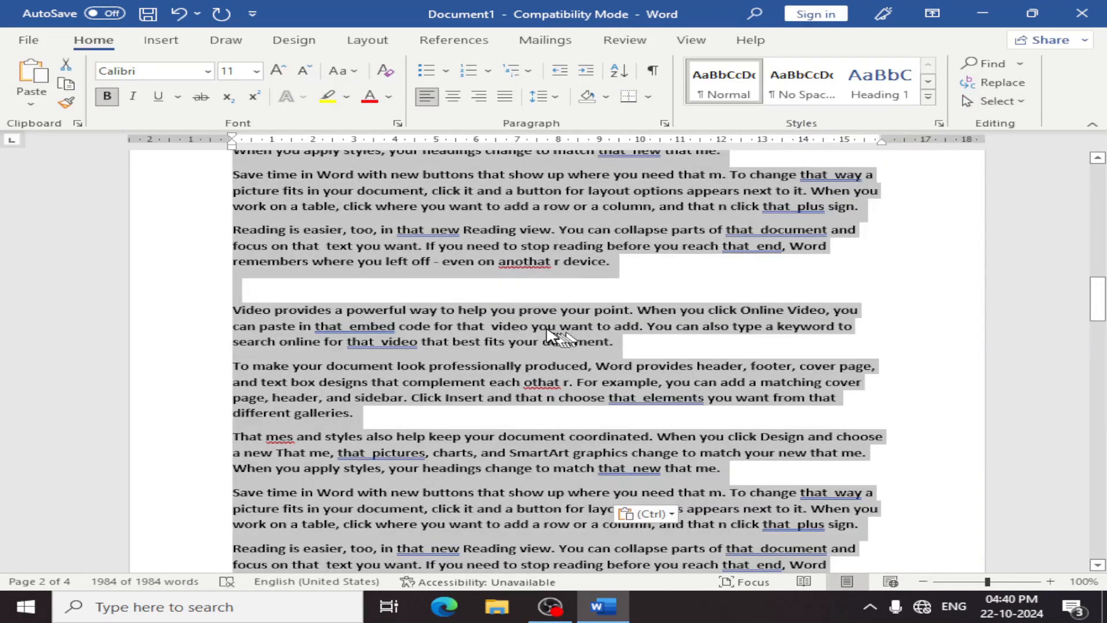
pyautogui.scroll(10, 545, 326)
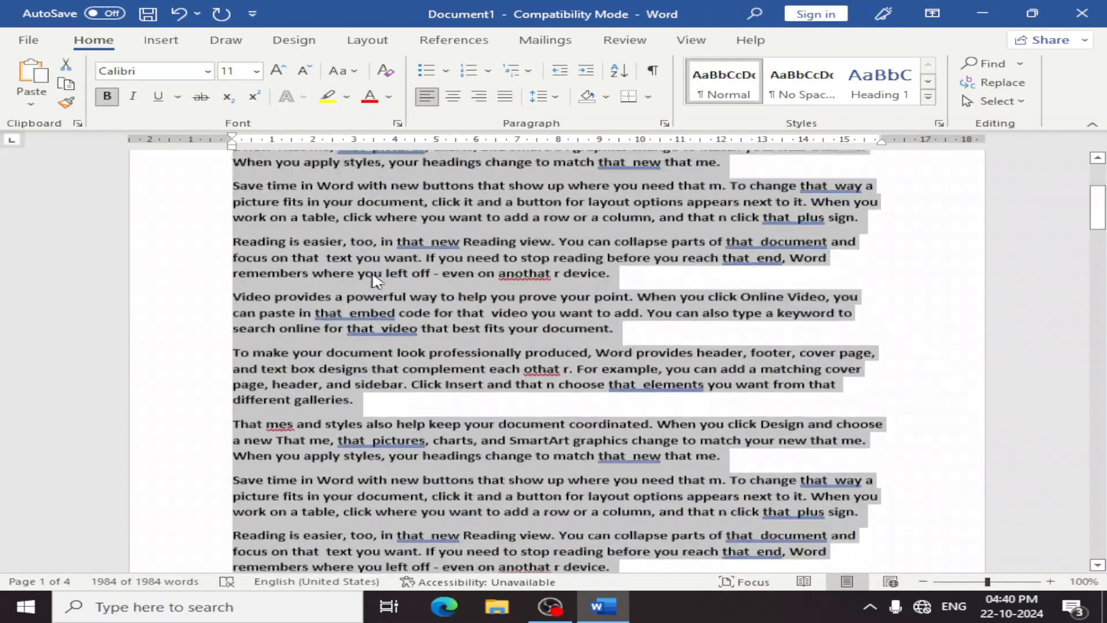
# Clear the current selection, select the entire document once more, and deselect it
pyautogui.scroll(5, 375, 281)
pyautogui.click(294, 258)
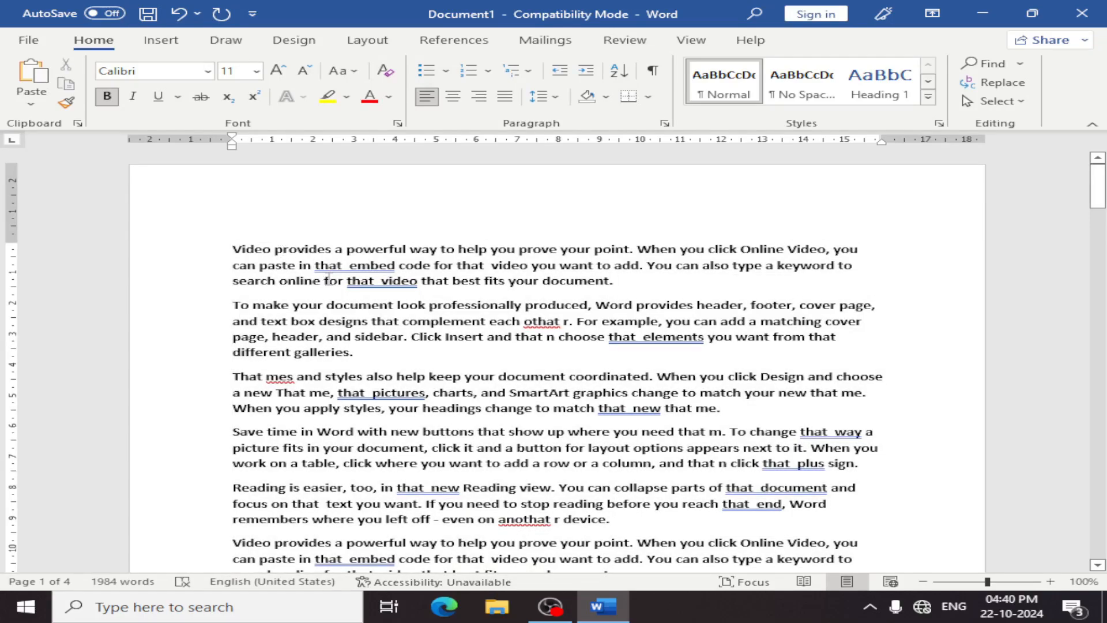
pyautogui.hotkey('ctrl', 'a')
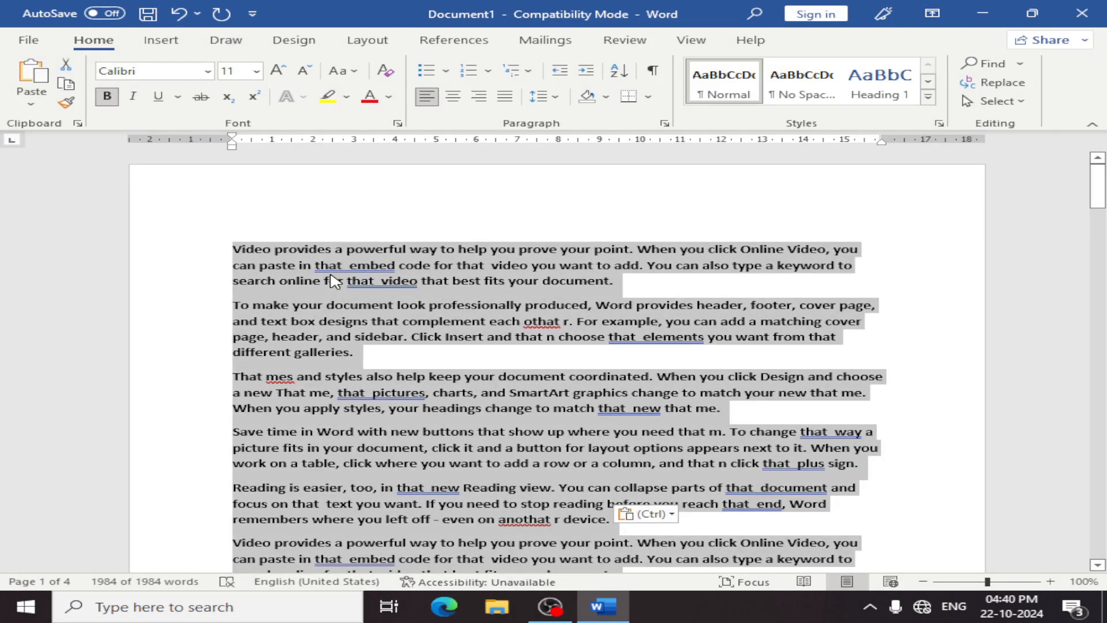
pyautogui.click(449, 282)
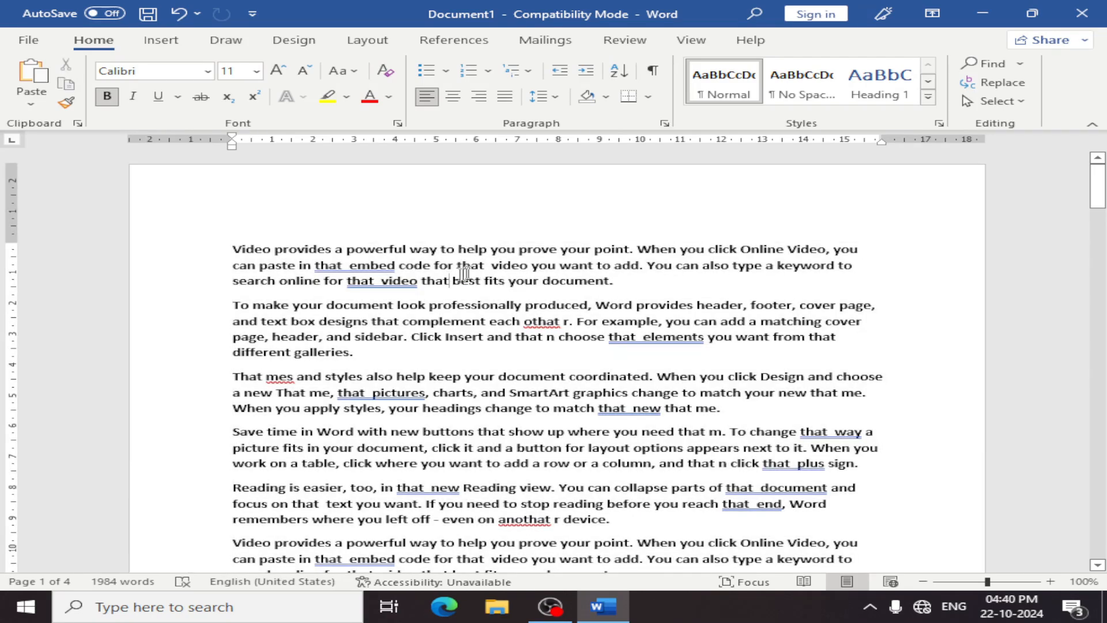
# Look at the Select Objects option, select the text from "fits your document." to "Word provides header", and clear the selection
pyautogui.click(997, 101)
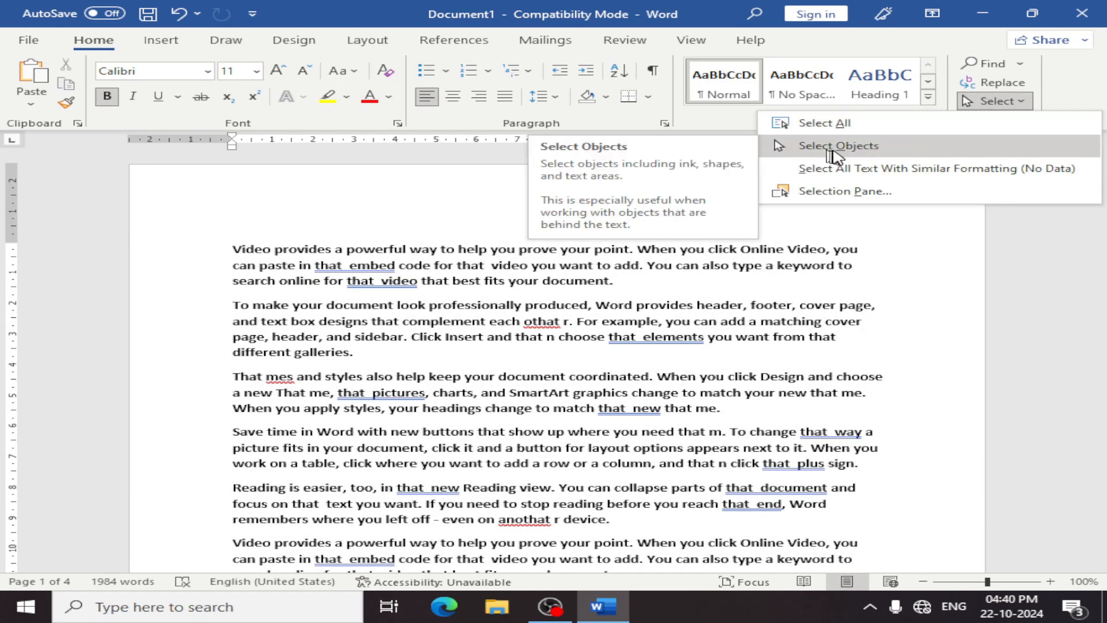
pyautogui.click(570, 309)
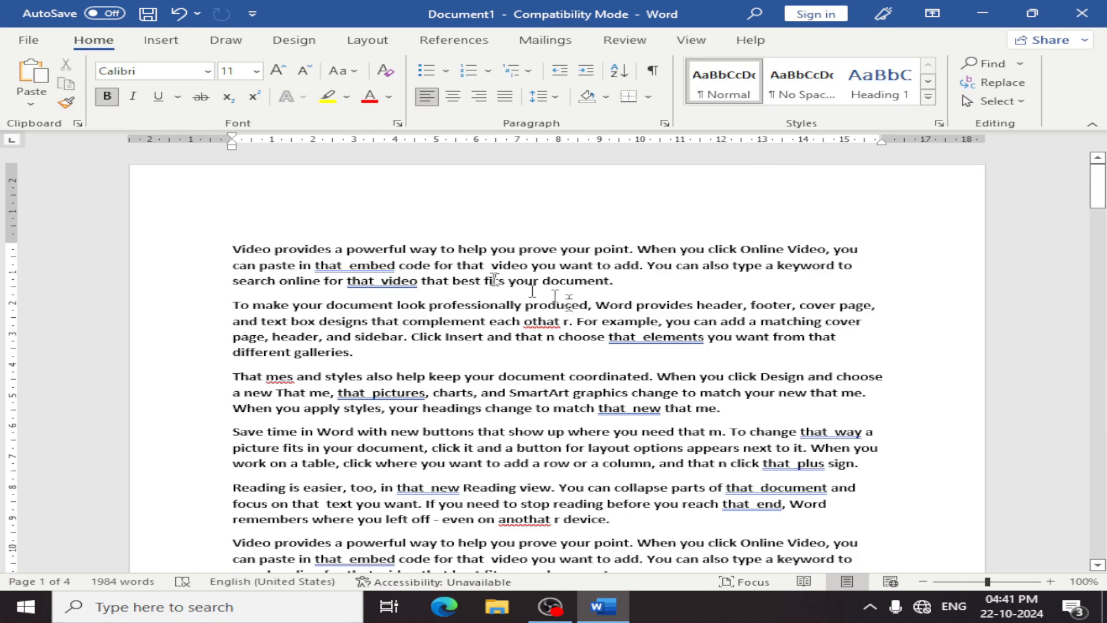
pyautogui.moveTo(743, 305); pyautogui.dragTo(484, 281)
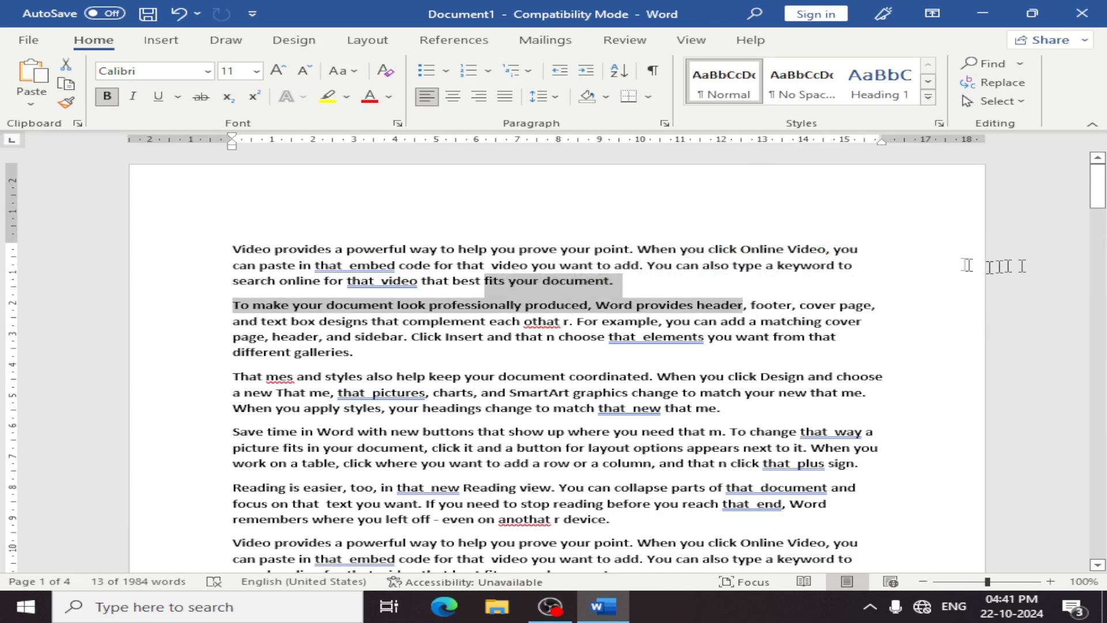
pyautogui.scroll(-1, 460, 367)
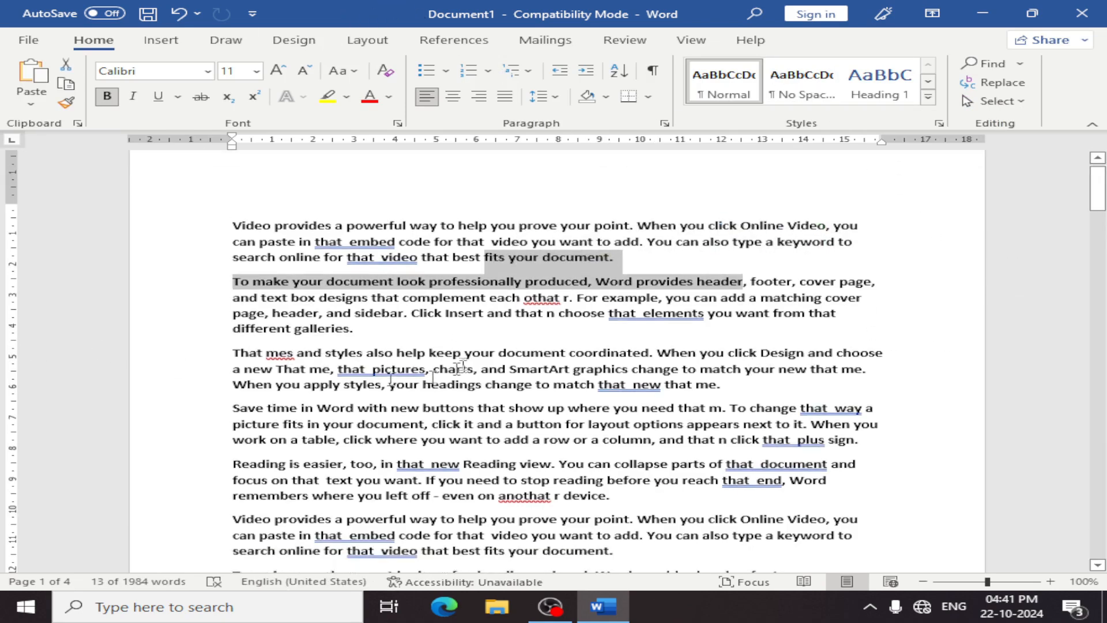
pyautogui.scroll(-1, 460, 366)
pyautogui.click(423, 280)
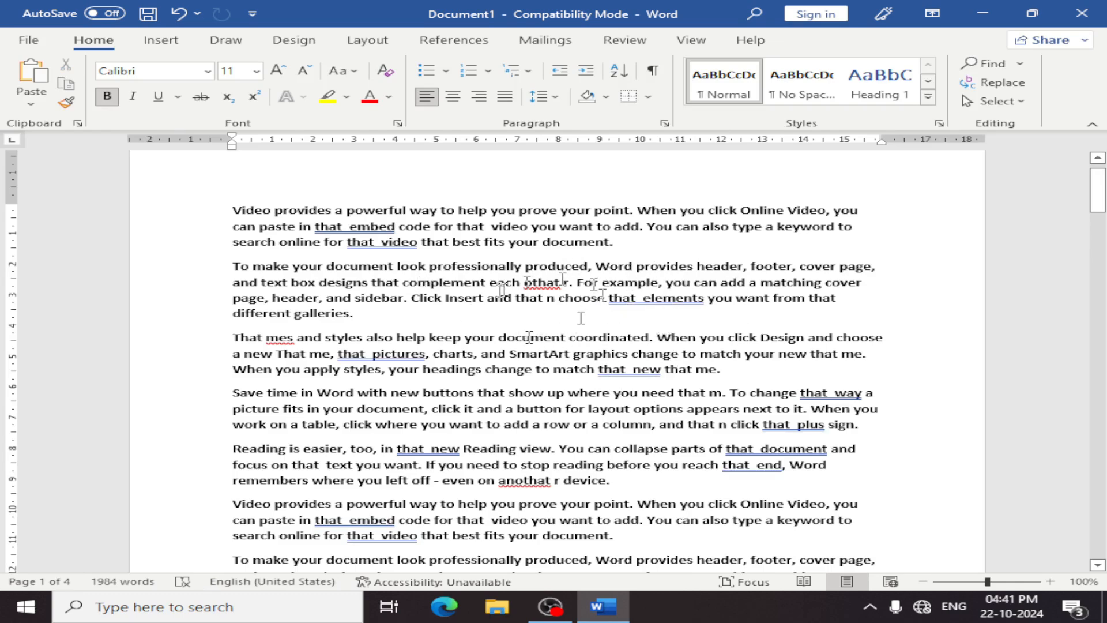
# Draw a rectangle about 3.02 cm high and 5.58 cm wide over the second paragraph and place two copies below it
pyautogui.click(161, 40)
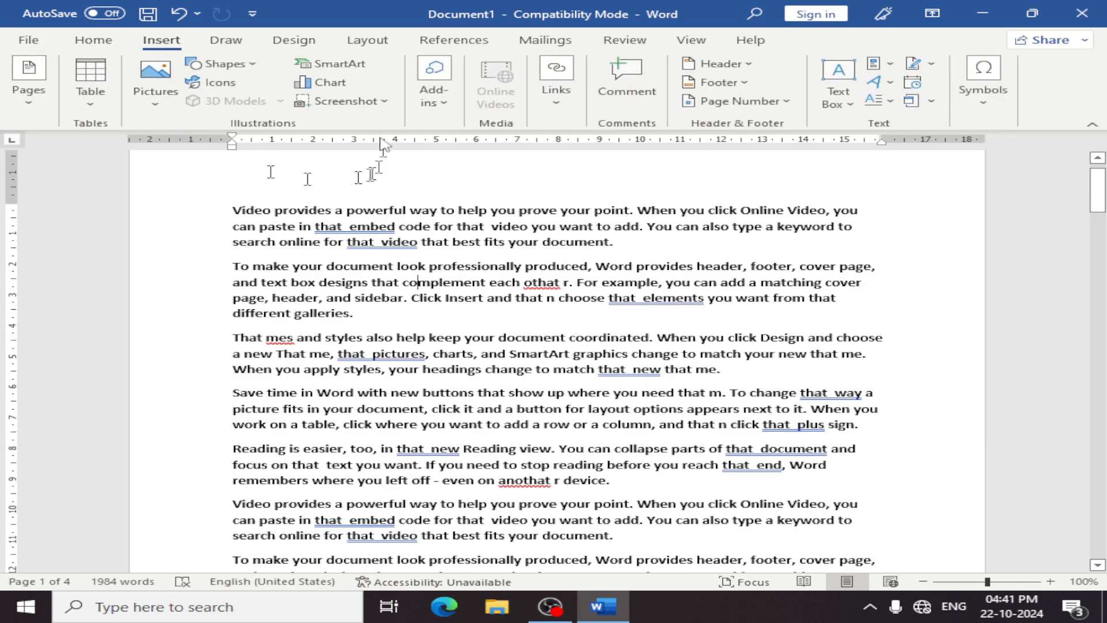
pyautogui.click(254, 65)
pyautogui.click(260, 105)
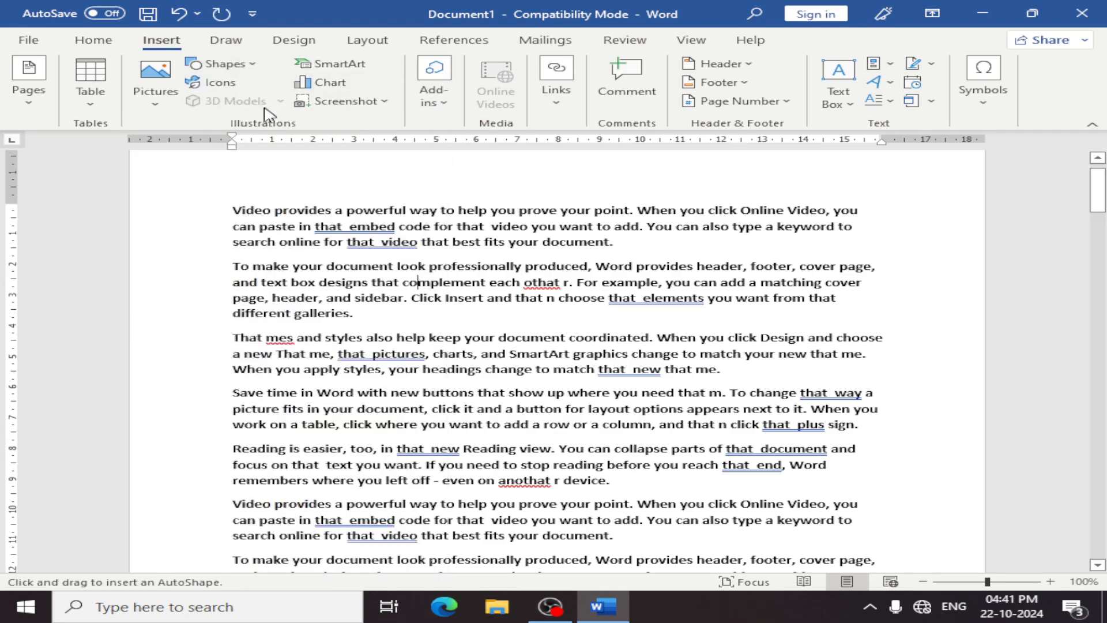
pyautogui.moveTo(386, 257); pyautogui.dragTo(614, 349)
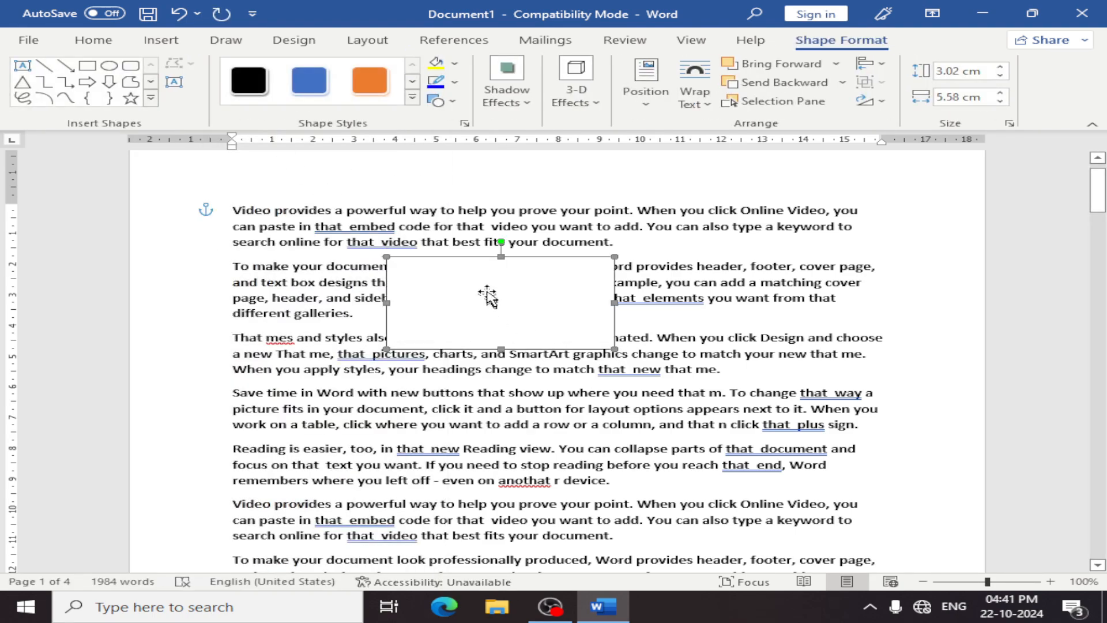
pyautogui.moveTo(494, 301); pyautogui.dragTo(454, 411)
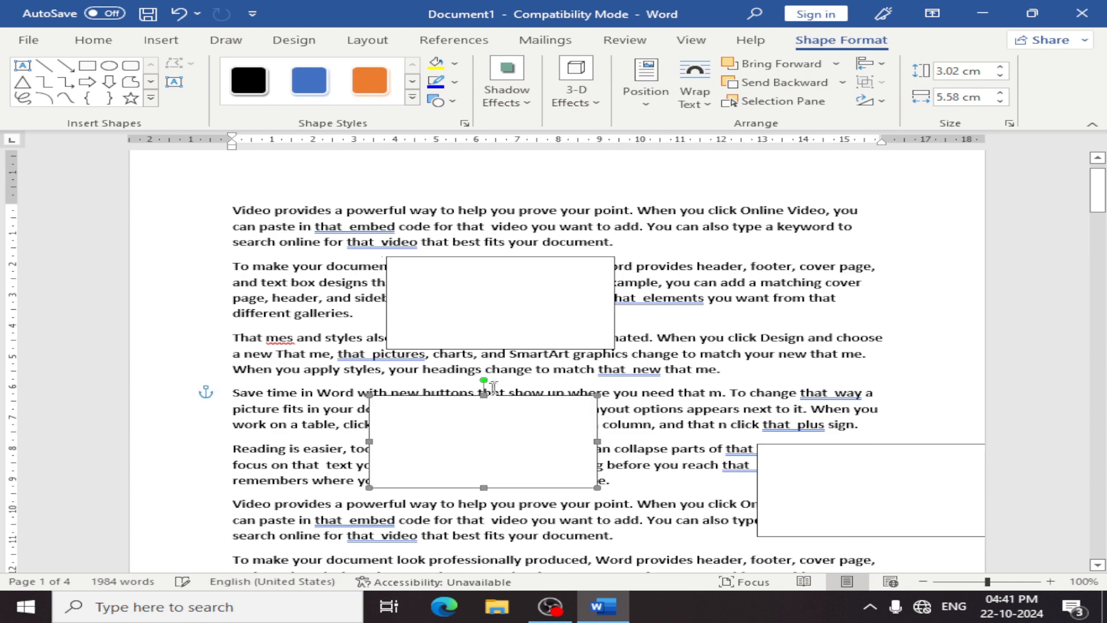
pyautogui.moveTo(826, 489); pyautogui.dragTo(723, 417)
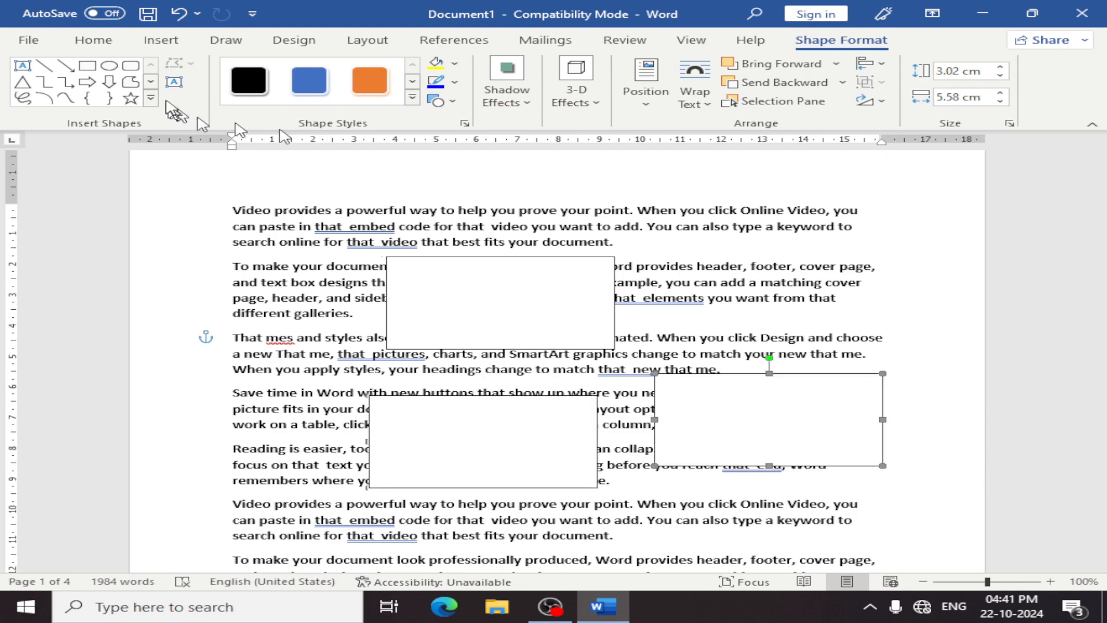
# Draw an ellipse about 1.85 cm high and 3.18 cm wide over the first paragraph, and place two copies near it
pyautogui.click(110, 66)
pyautogui.moveTo(566, 179)
pyautogui.mouseDown()
pyautogui.moveTo(695, 237)
pyautogui.moveTo(701, 278)
pyautogui.moveTo(750, 315)
pyautogui.moveTo(805, 232)
pyautogui.mouseUp()
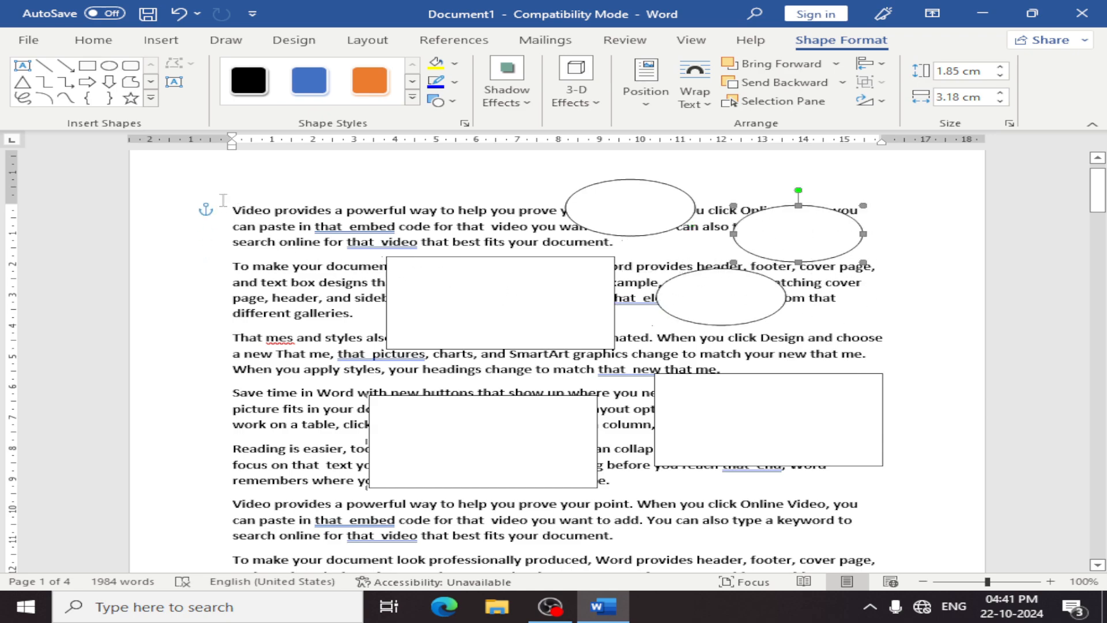
pyautogui.click(258, 181)
# Try to select the shapes with an ordinary text selection across the first paragraphs, and clear the selection
pyautogui.scroll(1, 289, 197)
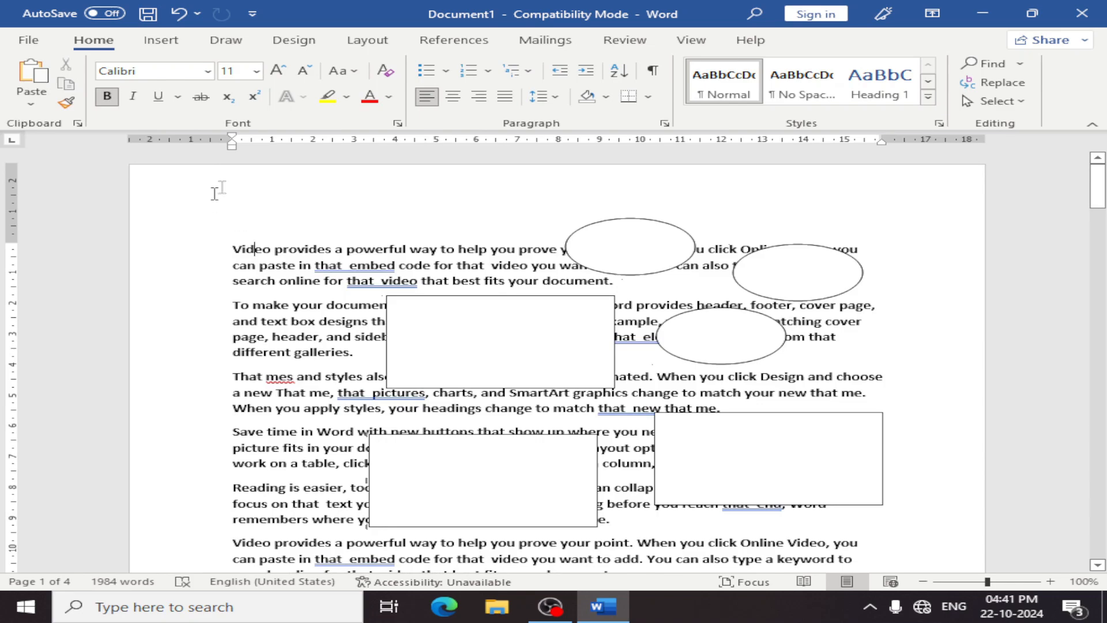
pyautogui.moveTo(214, 193); pyautogui.dragTo(819, 542)
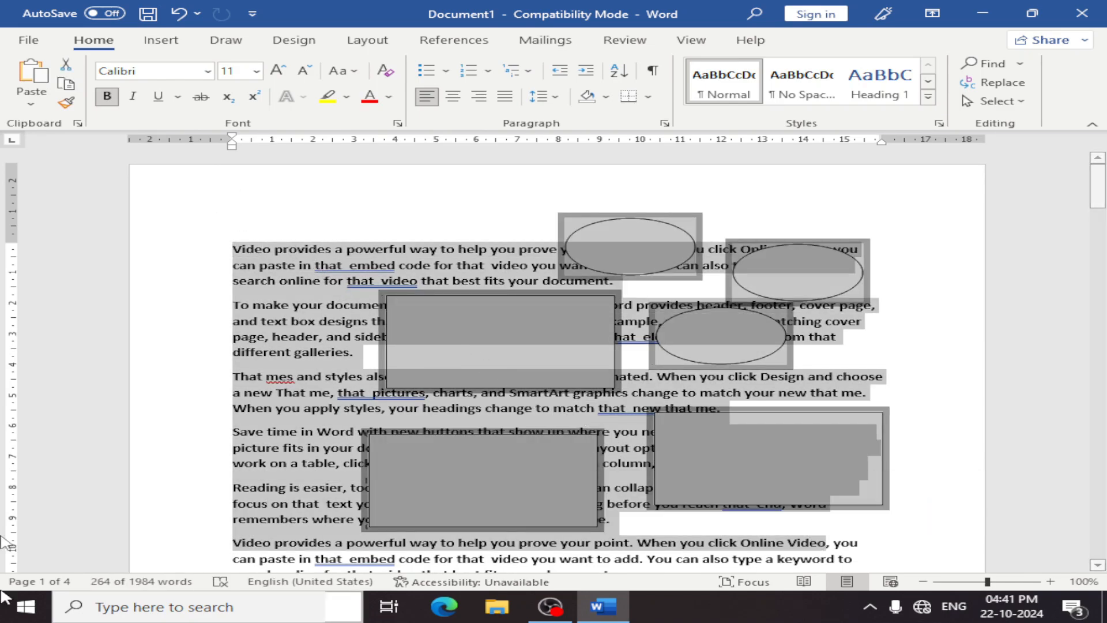
pyautogui.click(488, 245)
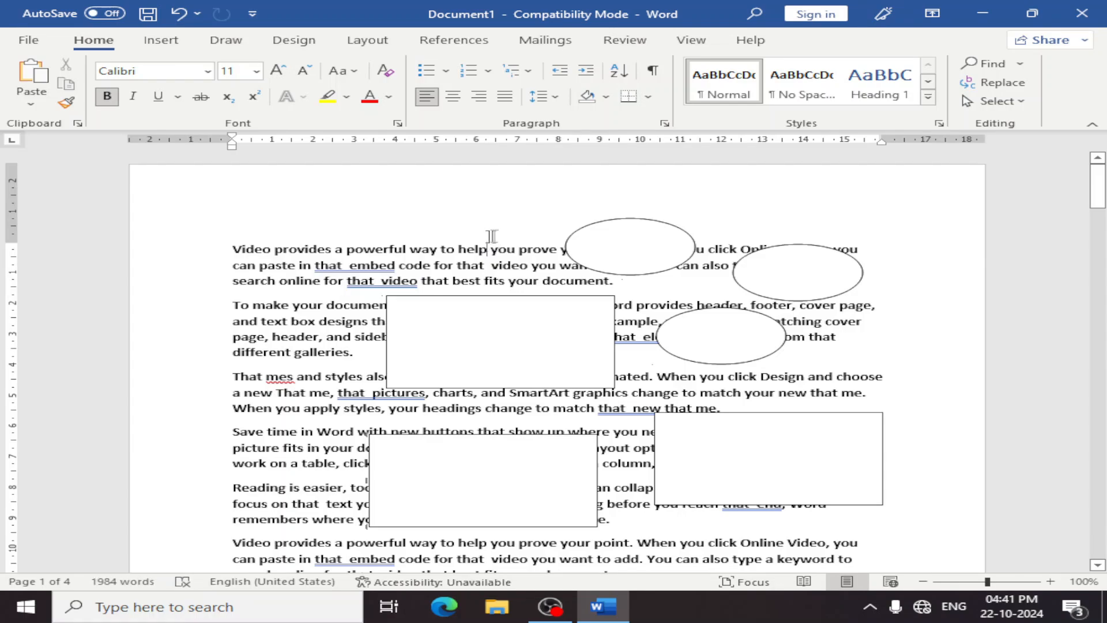
# Select all six shapes together with Select Objects and move them slightly up and to the left
pyautogui.click(996, 101)
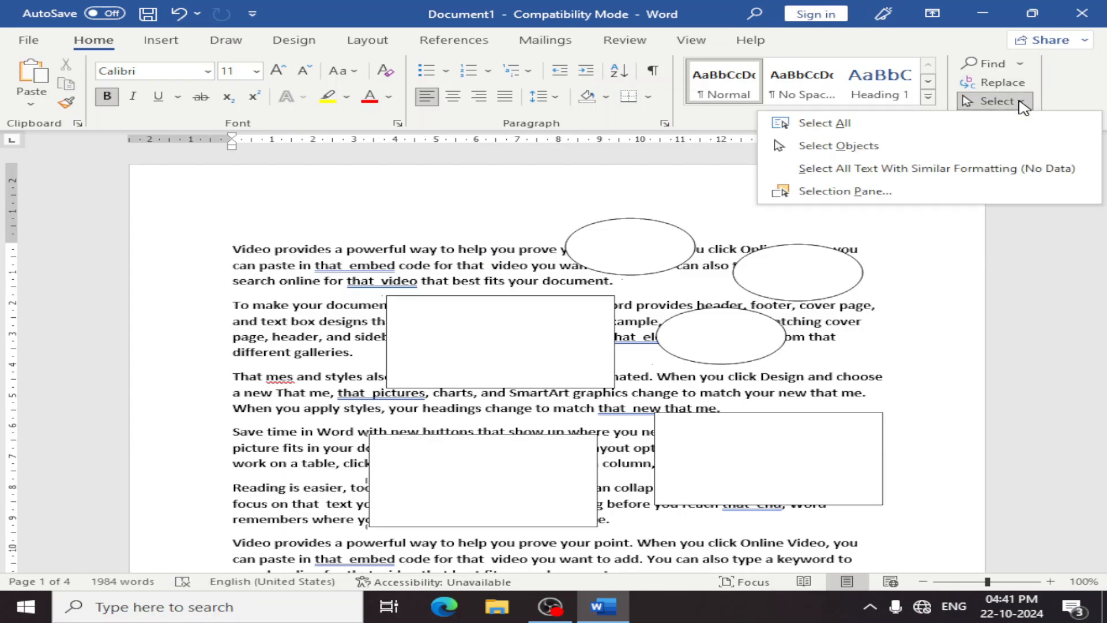
pyautogui.click(826, 145)
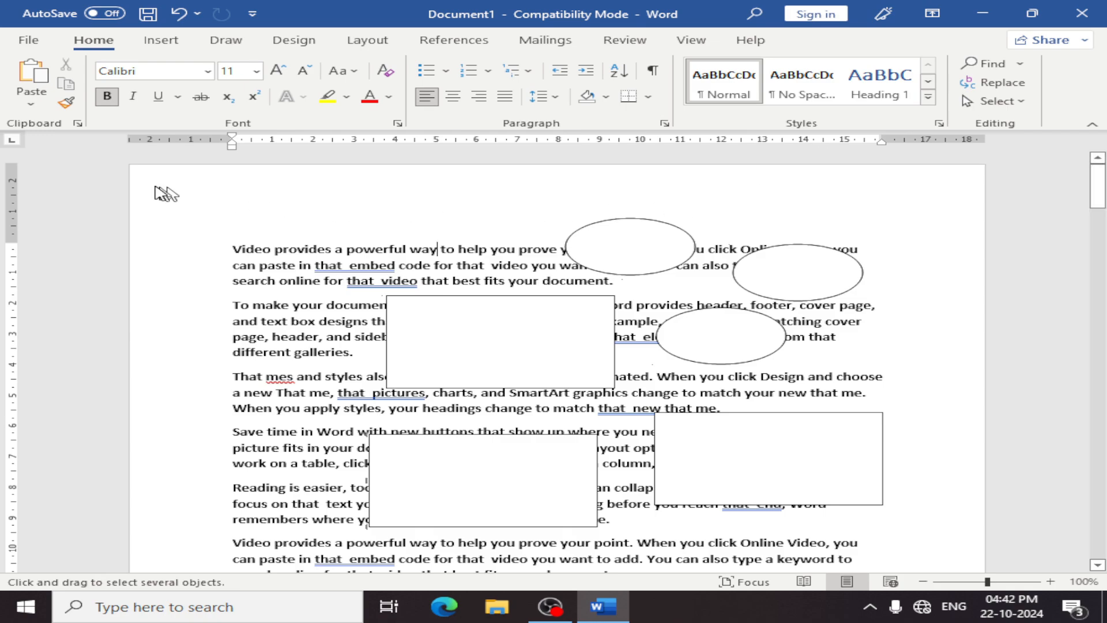
pyautogui.moveTo(192, 188); pyautogui.dragTo(929, 542)
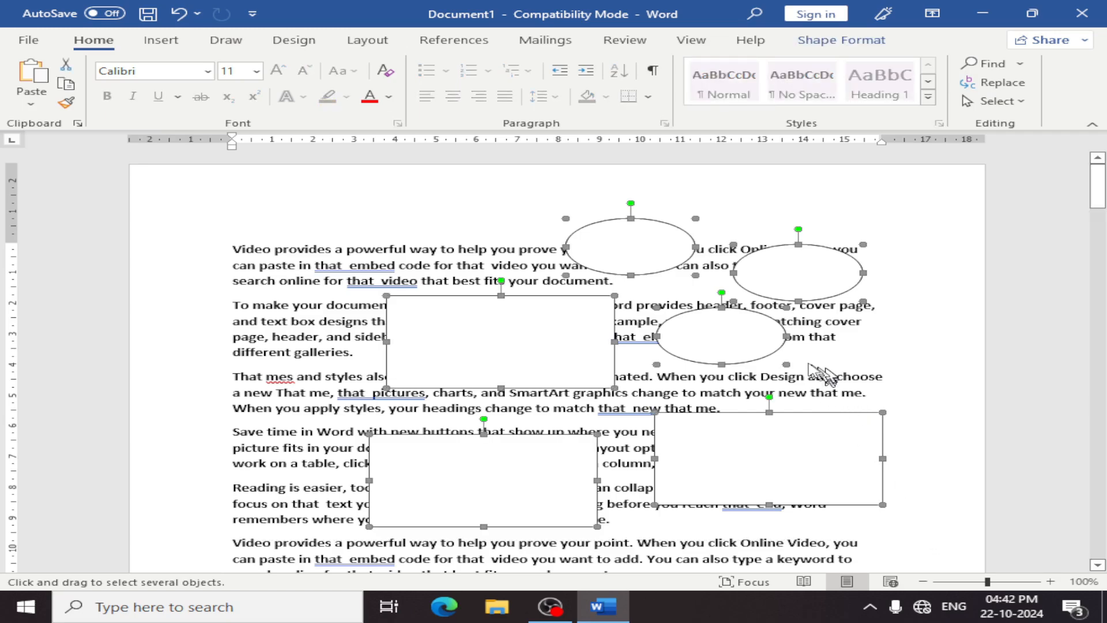
pyautogui.moveTo(562, 323); pyautogui.dragTo(380, 311)
pyautogui.moveTo(301, 326); pyautogui.dragTo(462, 313)
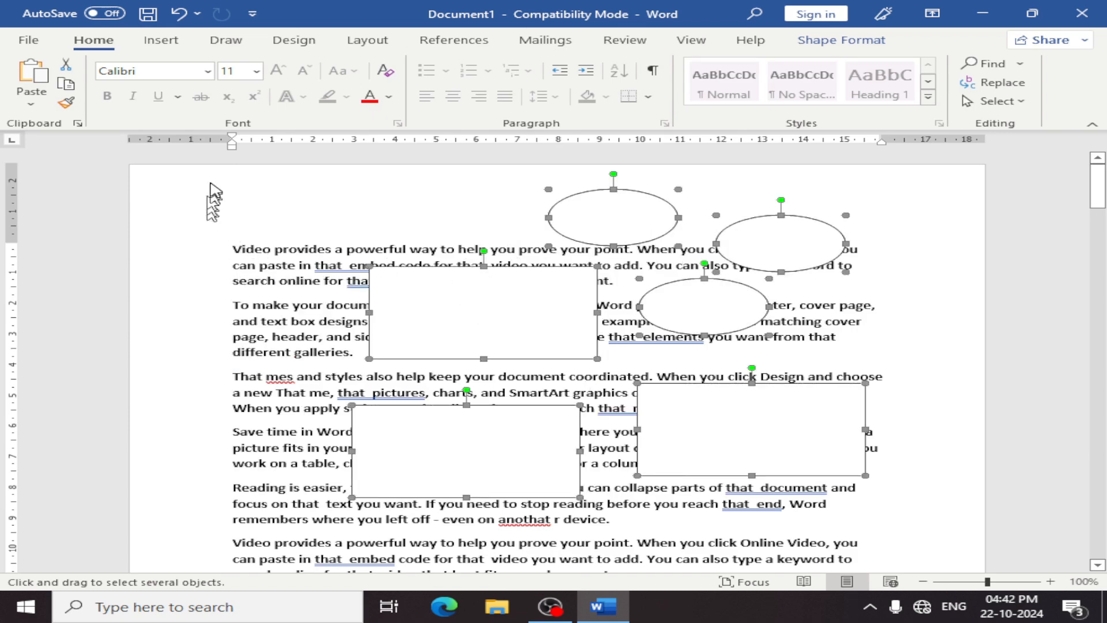
# Enclose all six shapes in one object selection again and delete them
pyautogui.click(192, 183)
pyautogui.moveTo(415, 343); pyautogui.dragTo(912, 514)
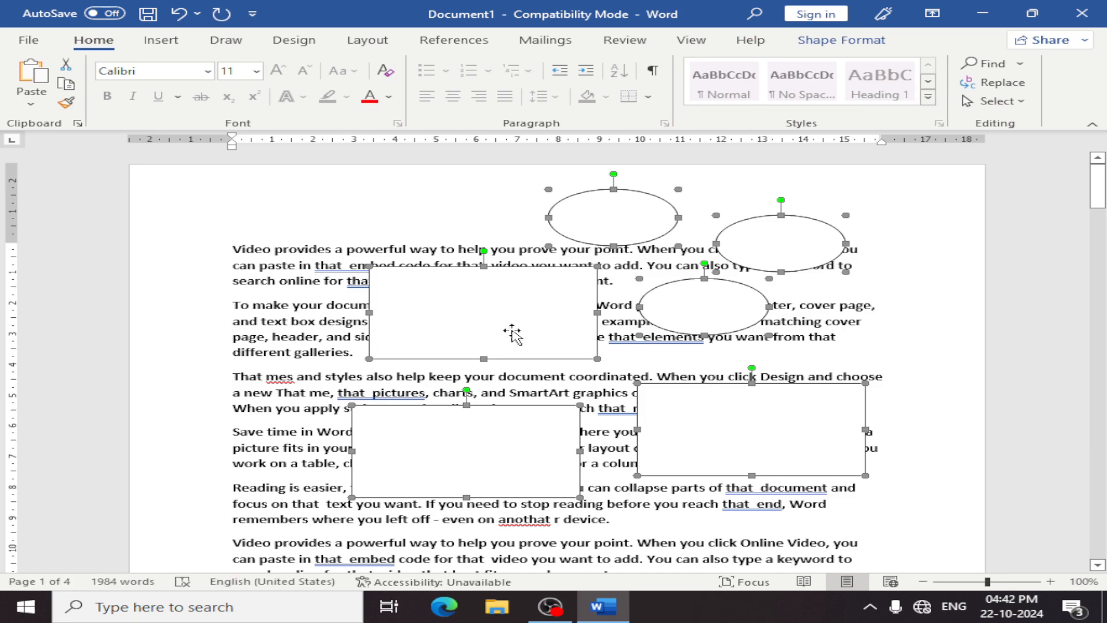
pyautogui.press('Delete')
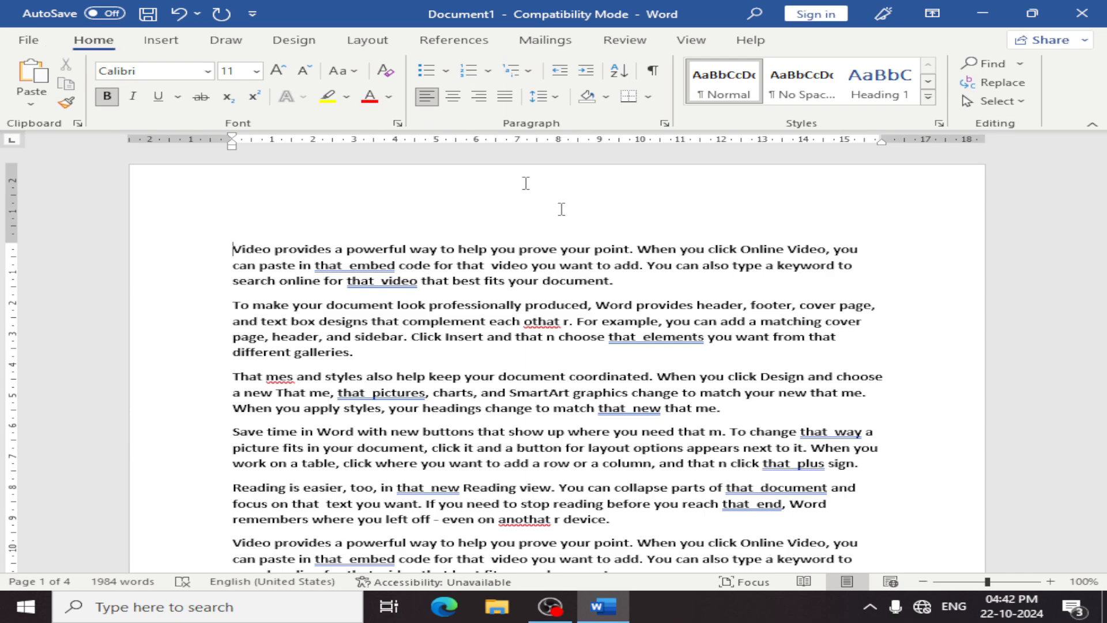
# Check the Select All Text With Similar Formatting option, and make "help you prove your point. When you click" gold, 12 pt and italic
pyautogui.click(1021, 103)
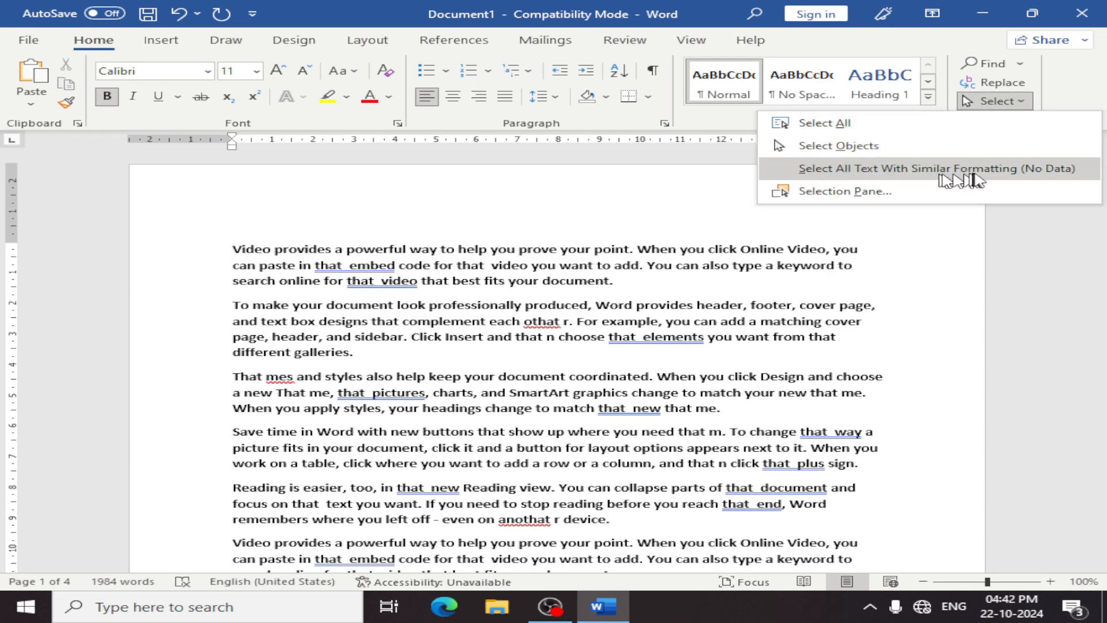
pyautogui.click(1046, 173)
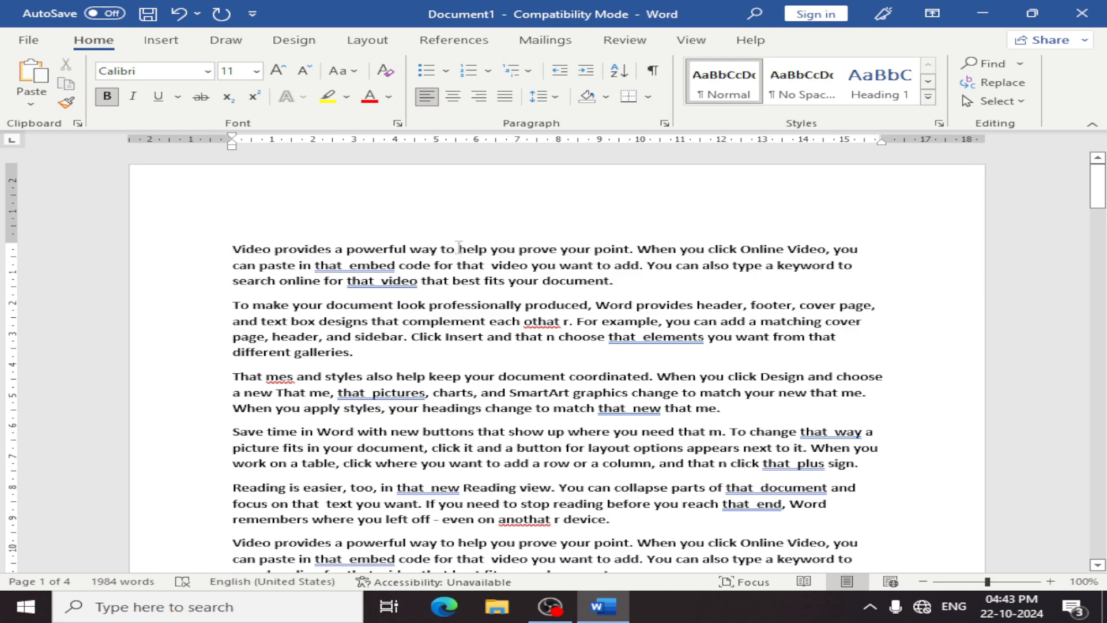
pyautogui.moveTo(458, 248); pyautogui.dragTo(740, 249)
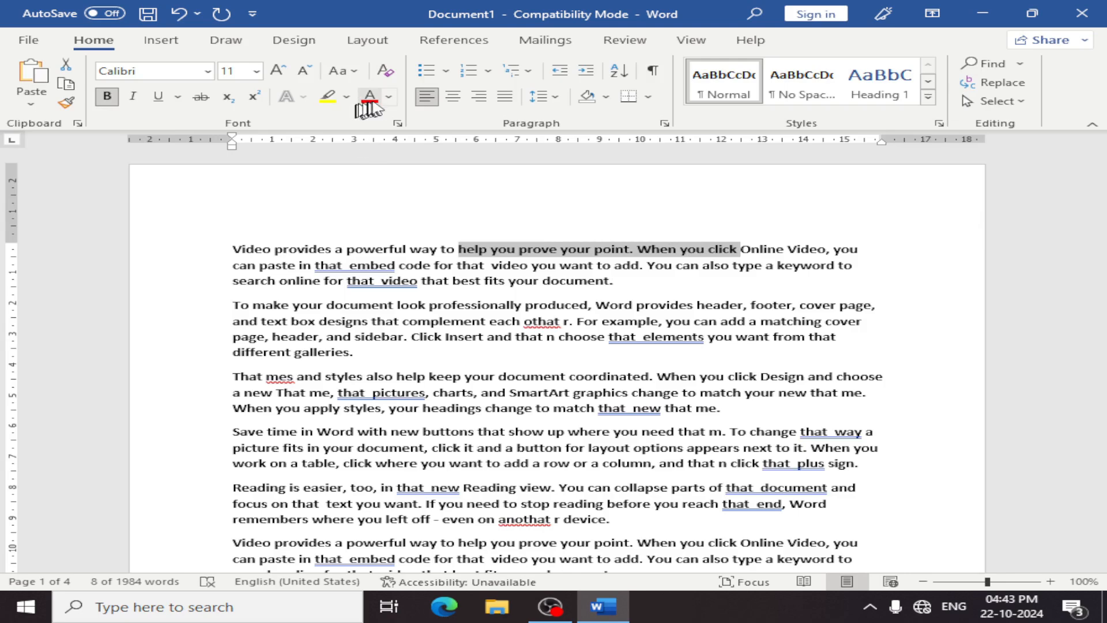
pyautogui.click(389, 96)
pyautogui.click(407, 269)
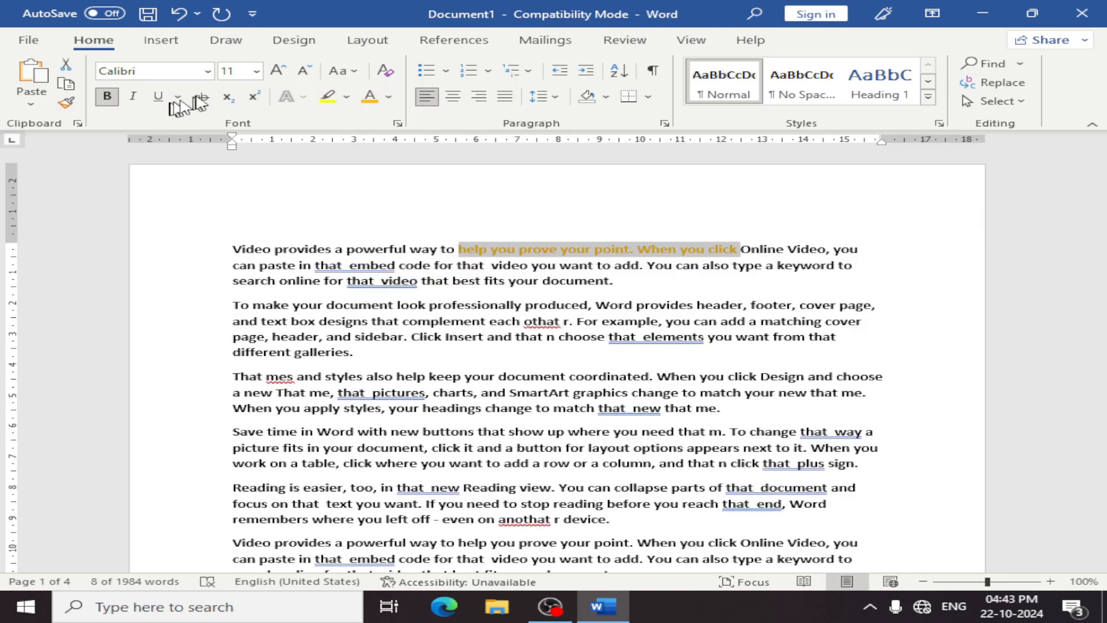
pyautogui.click(279, 70)
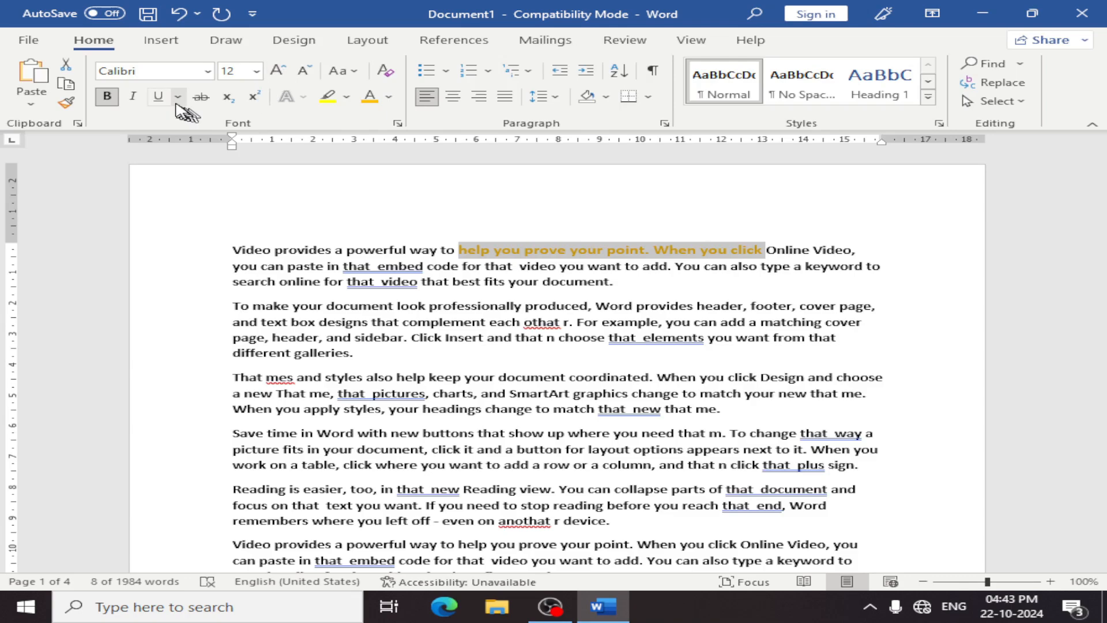
pyautogui.click(133, 96)
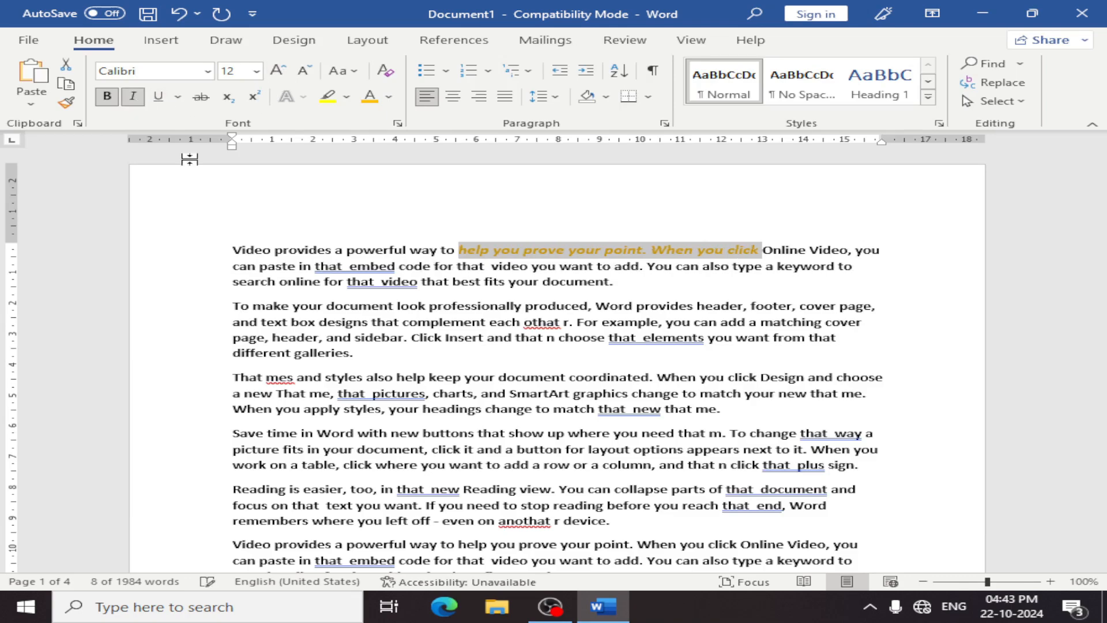
pyautogui.click(570, 282)
# Copy the formatting of "prove your point." to "document coordinated. When you" in the third paragraph with Format Painter
pyautogui.moveTo(554, 248); pyautogui.dragTo(651, 249)
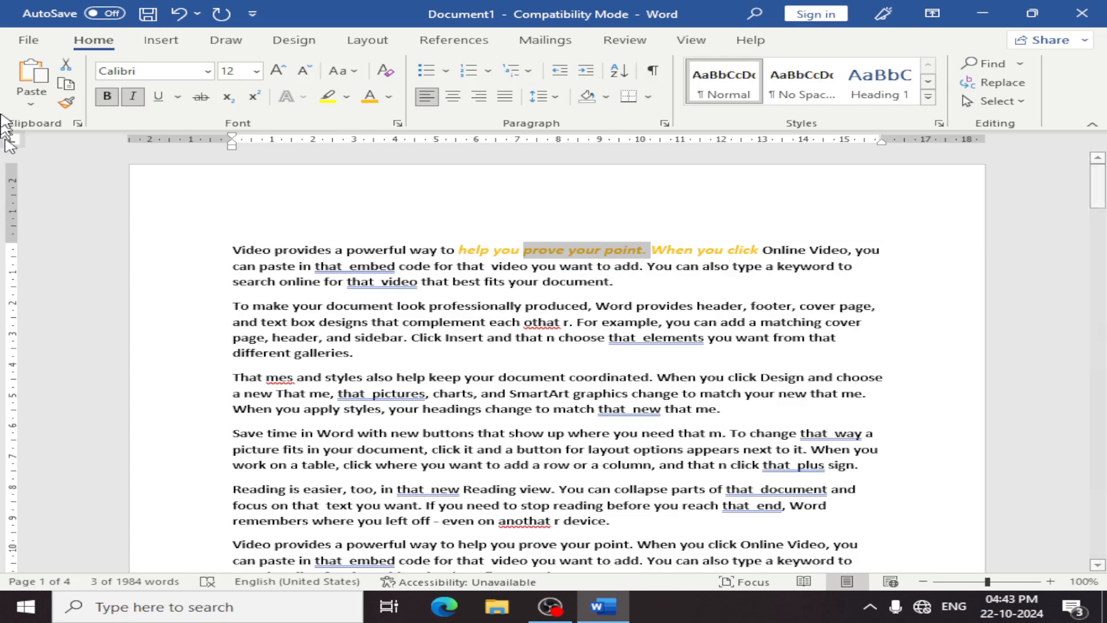
pyautogui.click(66, 103)
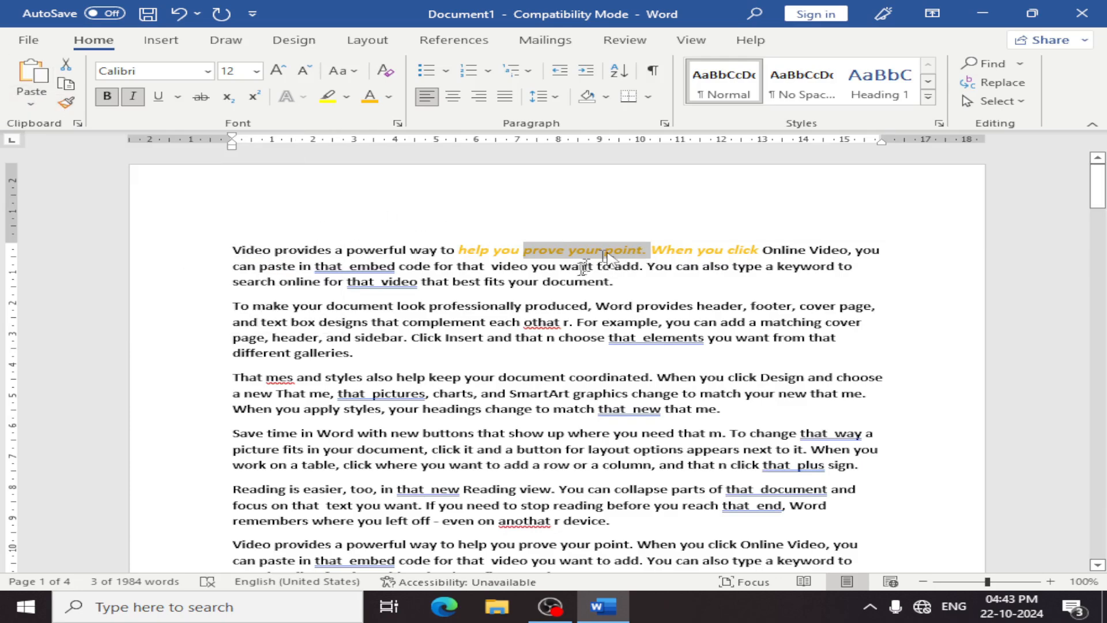
pyautogui.click(67, 102)
pyautogui.moveTo(499, 377); pyautogui.dragTo(744, 377)
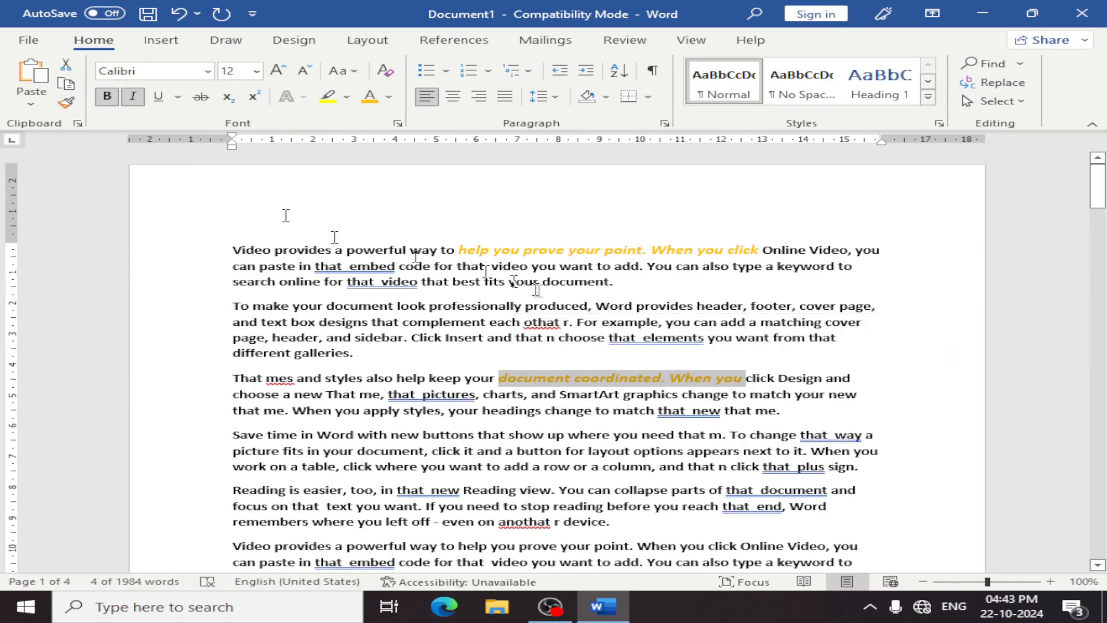
# Copy the same formatting with Format Painter to "buttons that show up where you" in the fourth paragraph, and clear the selection
pyautogui.click(66, 103)
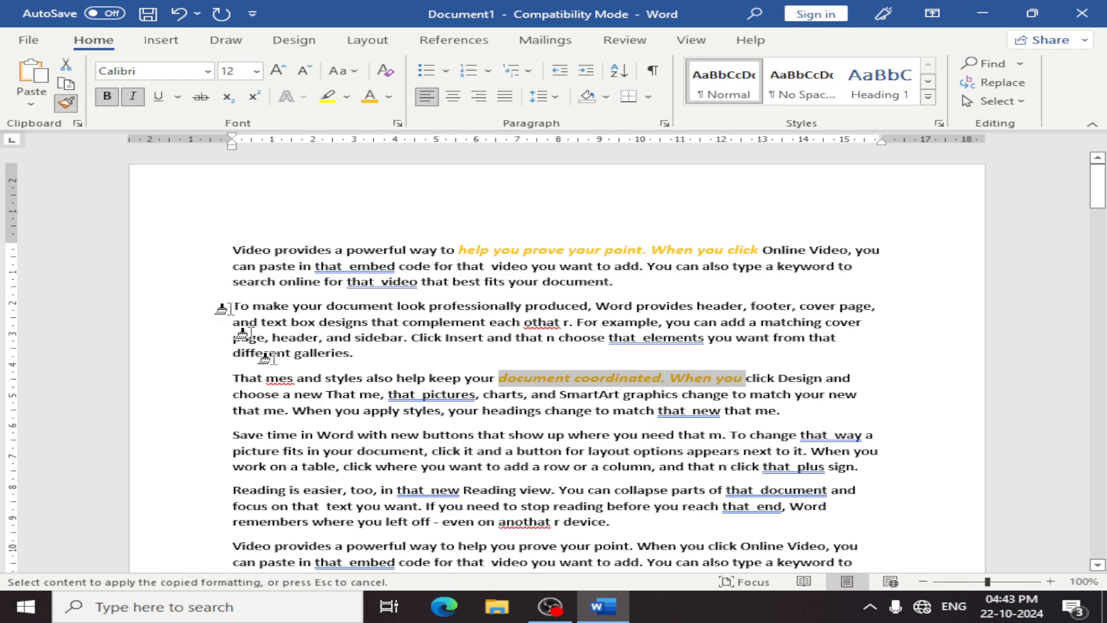
pyautogui.scroll(-2, 404, 346)
pyautogui.moveTo(424, 358); pyautogui.dragTo(567, 358)
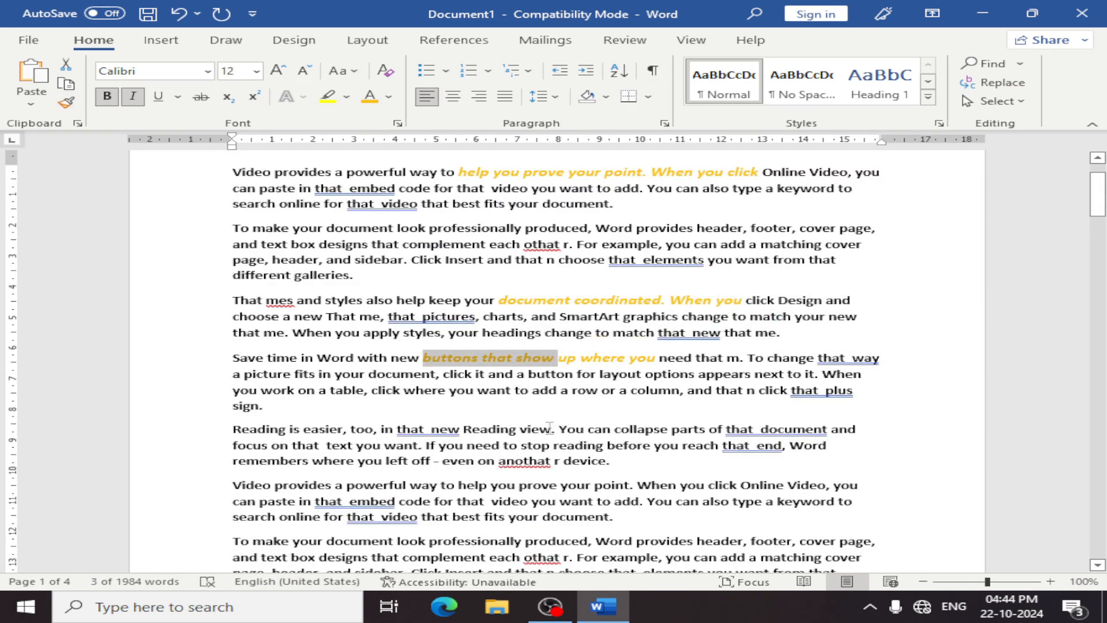
pyautogui.click(484, 444)
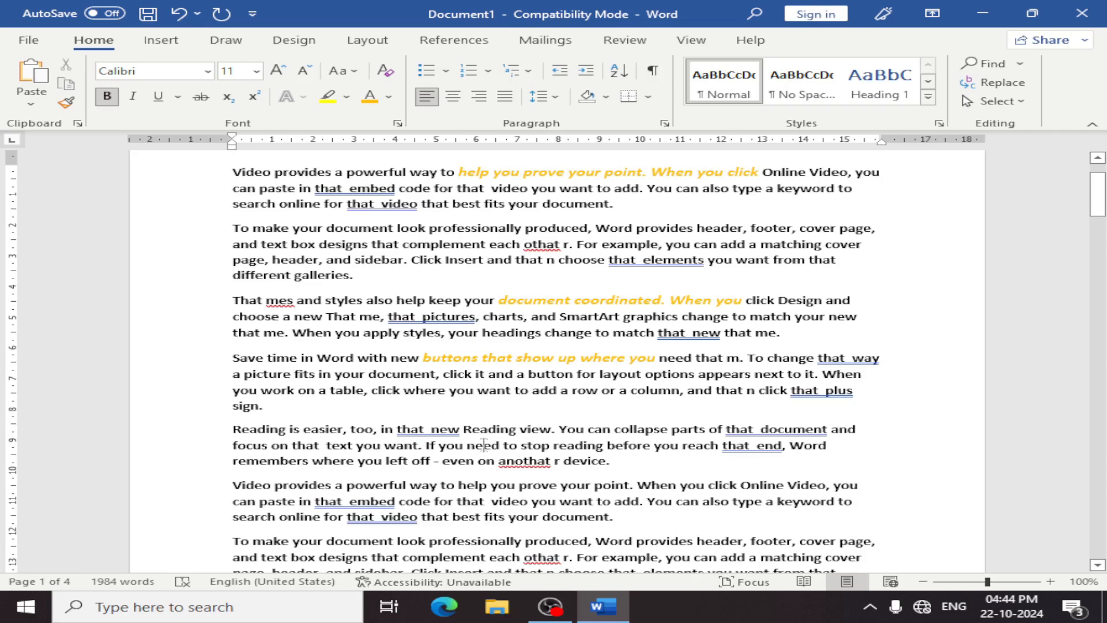
# Apply the copied gold italic formatting to "need" in the fifth paragraph and ", click where" in the fourth paragraph
pyautogui.click(483, 444)
pyautogui.moveTo(459, 487); pyautogui.dragTo(576, 503)
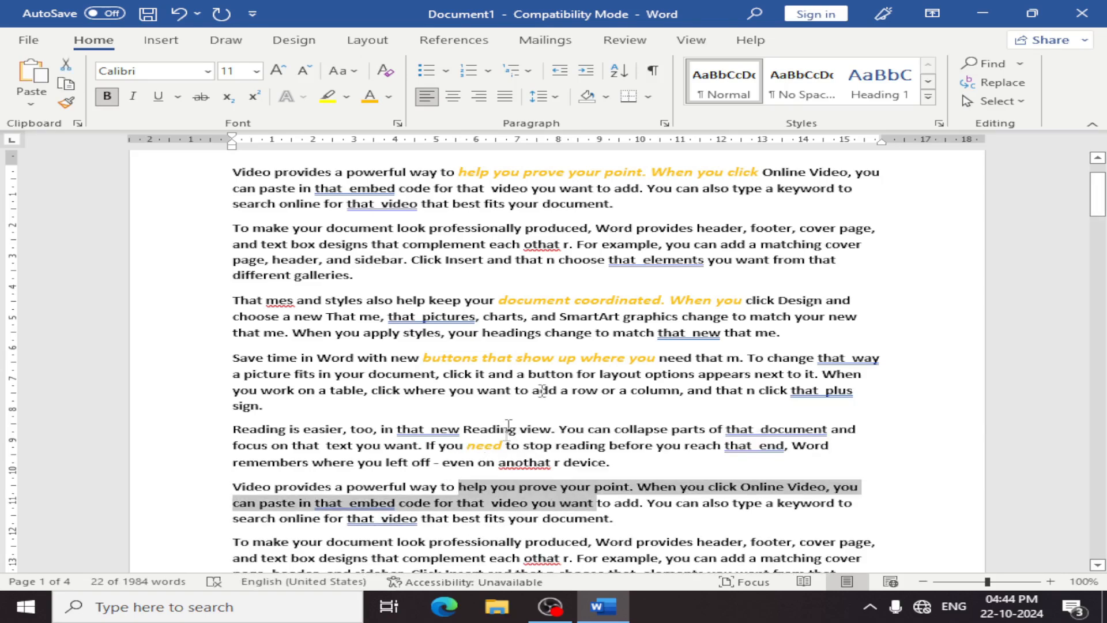
pyautogui.moveTo(364, 390); pyautogui.dragTo(439, 392)
pyautogui.hotkey('ctrl', 'shift', 'v')
# Apply the same formatting to "best fits your" in the sixth paragraph and "look professionally produced" in the second, and clear the selection
pyautogui.moveTo(452, 521); pyautogui.dragTo(545, 521)
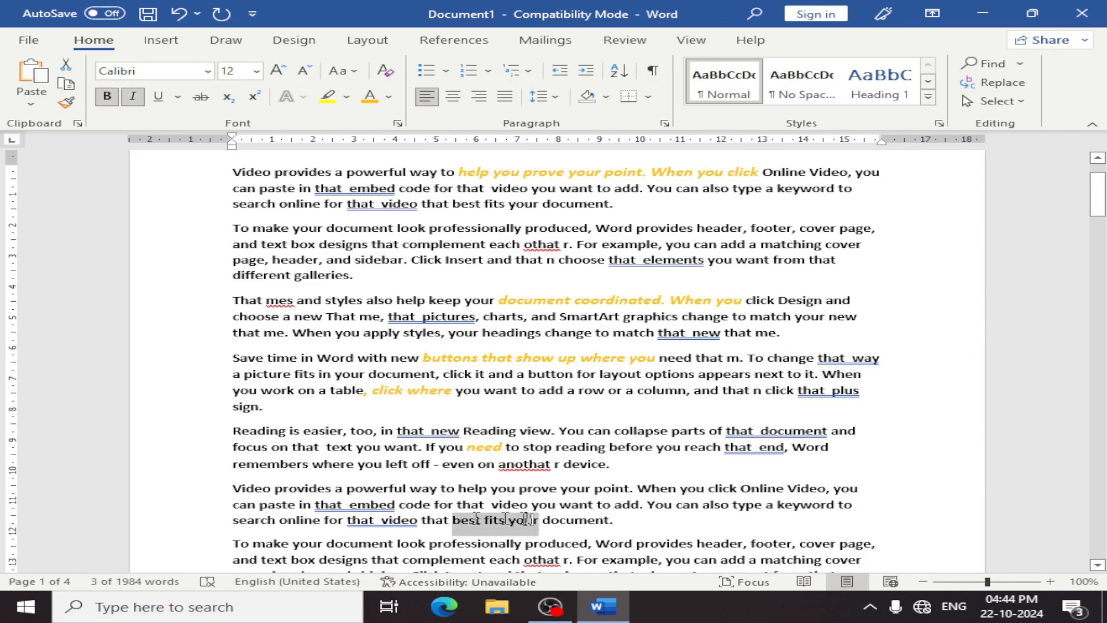
pyautogui.hotkey('ctrl', 'shift', 'v')
pyautogui.moveTo(396, 228); pyautogui.dragTo(587, 228)
pyautogui.hotkey('ctrl', 'shift', 'v')
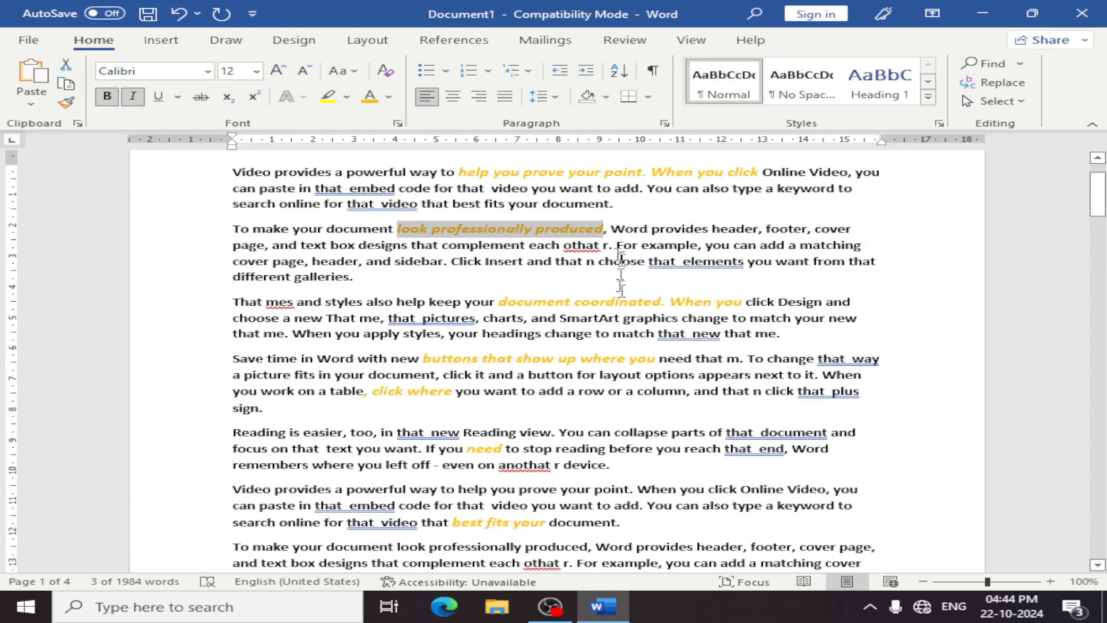
pyautogui.scroll(-2, 559, 271)
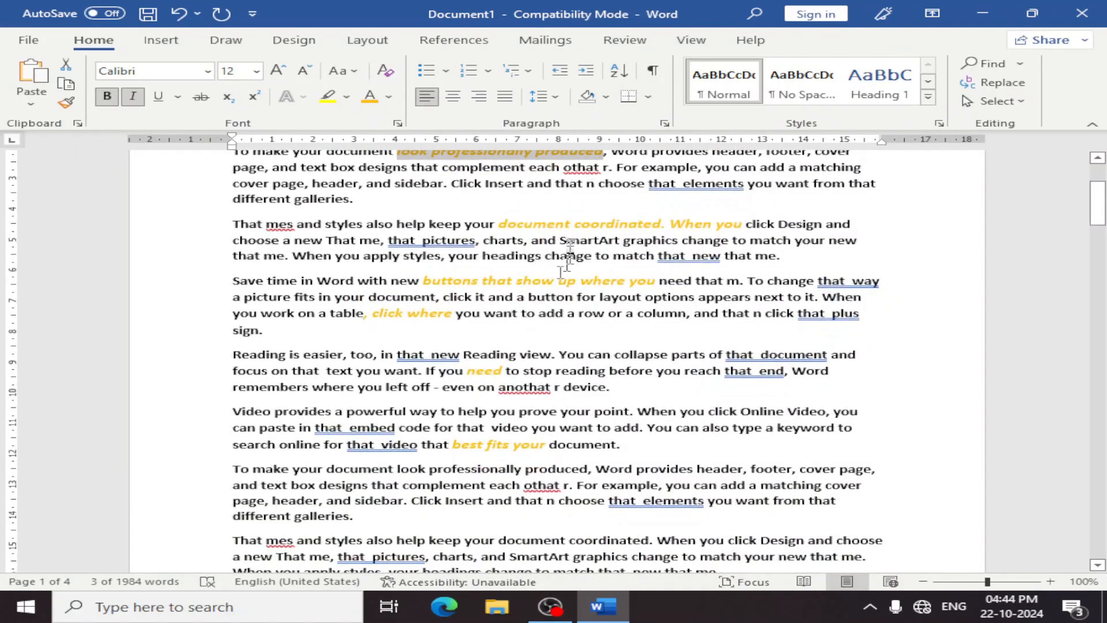
pyautogui.click(568, 232)
pyautogui.scroll(5, 574, 242)
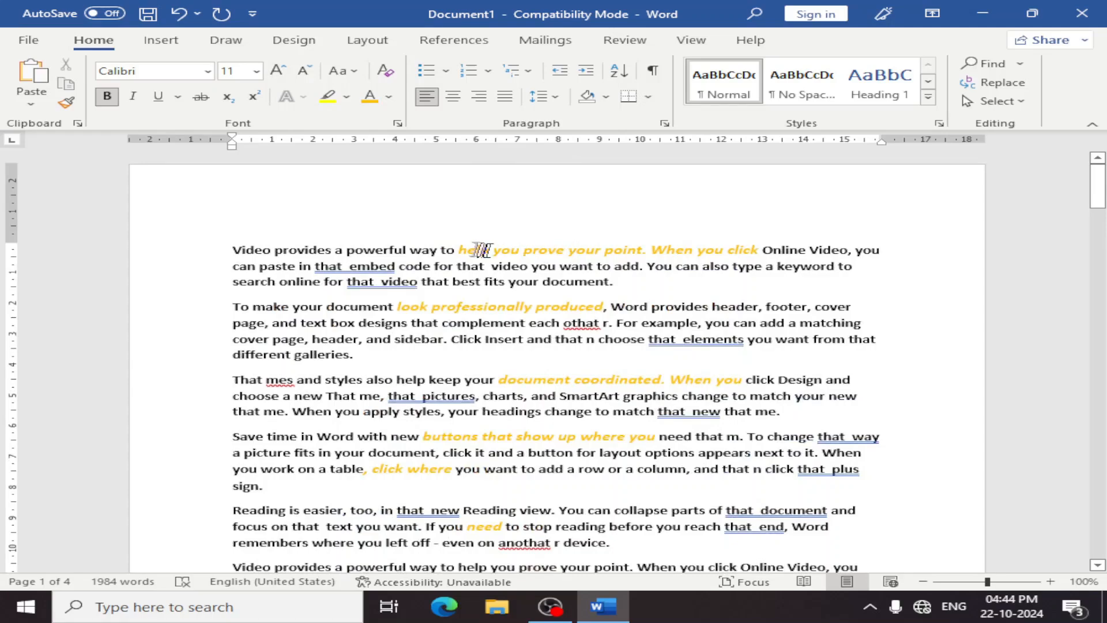
# Try to multi-select the gold italic passages of the first three paragraphs by hand, and clear the selection
pyautogui.moveTo(472, 248); pyautogui.dragTo(760, 249)
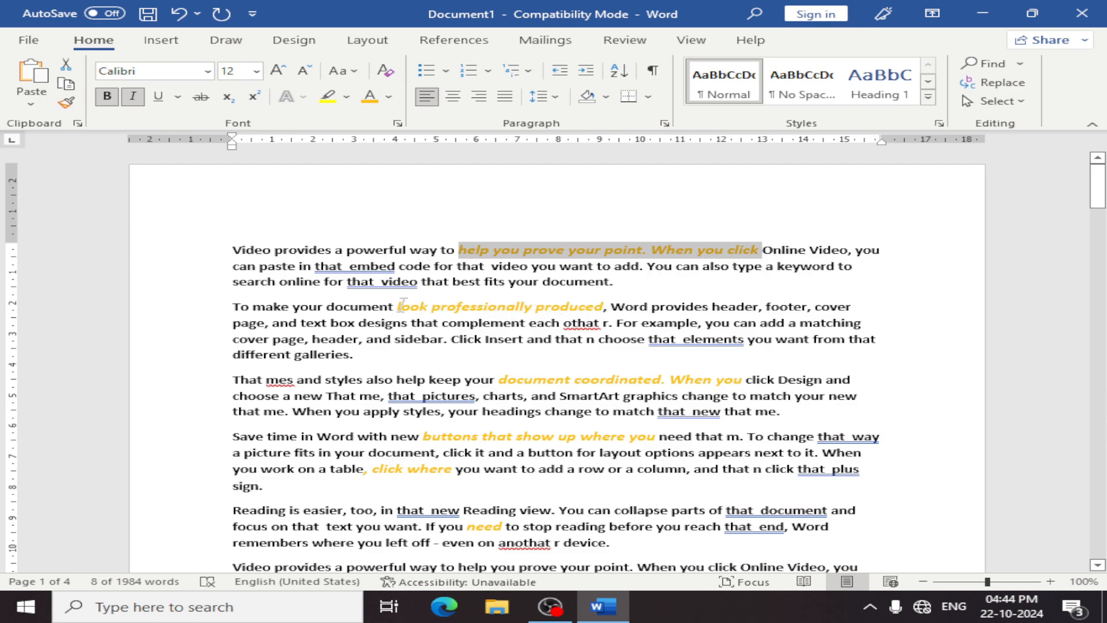
pyautogui.moveTo(398, 306); pyautogui.dragTo(497, 319)
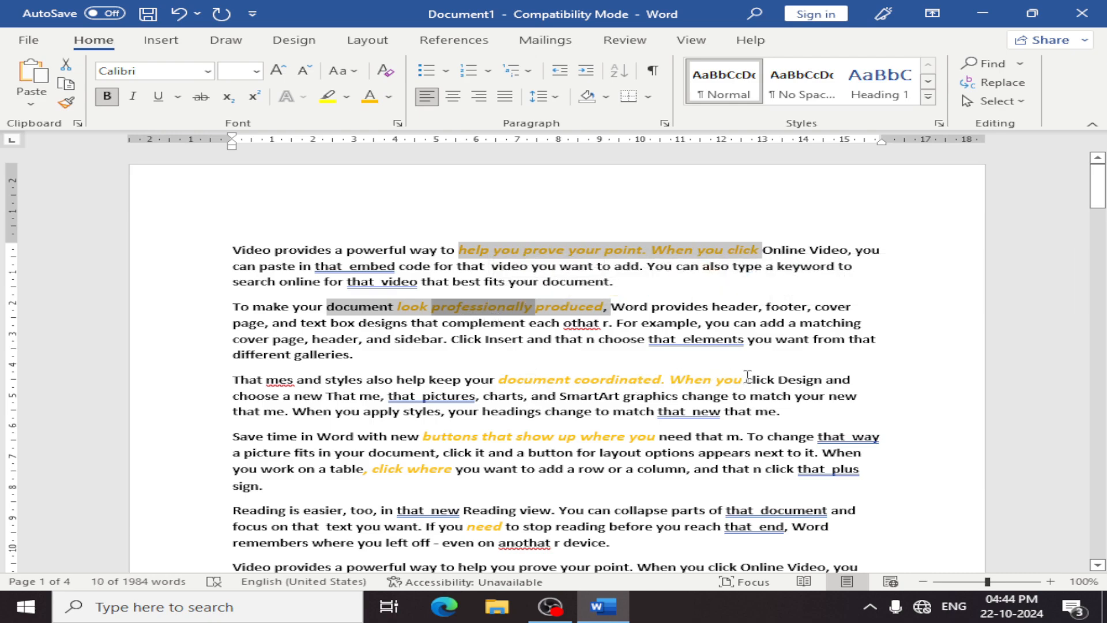
pyautogui.moveTo(747, 379); pyautogui.dragTo(531, 381)
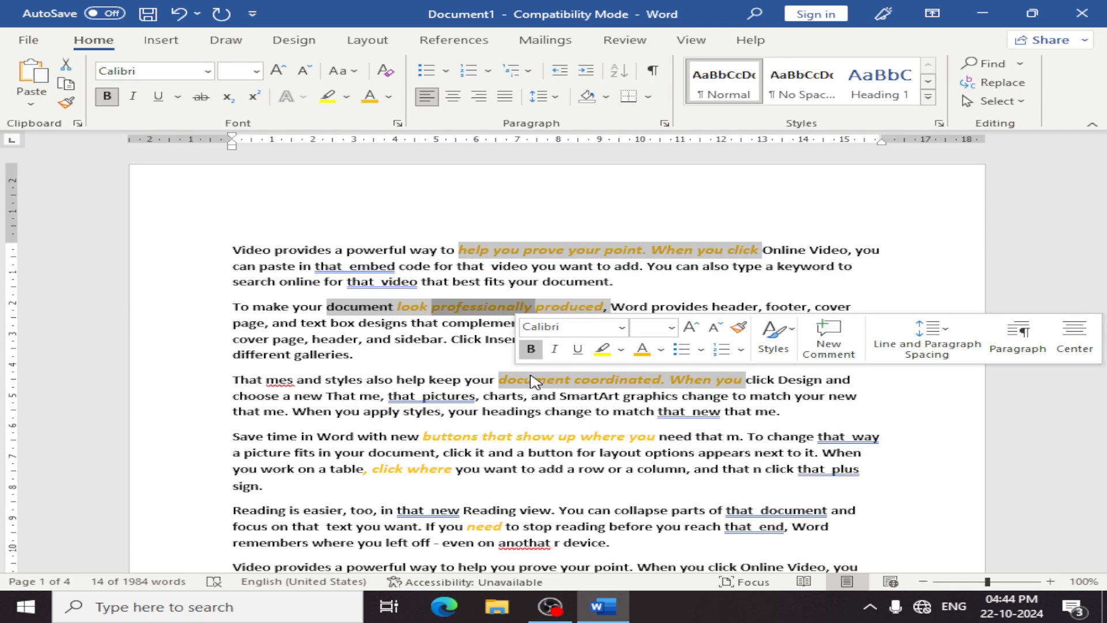
pyautogui.click(711, 266)
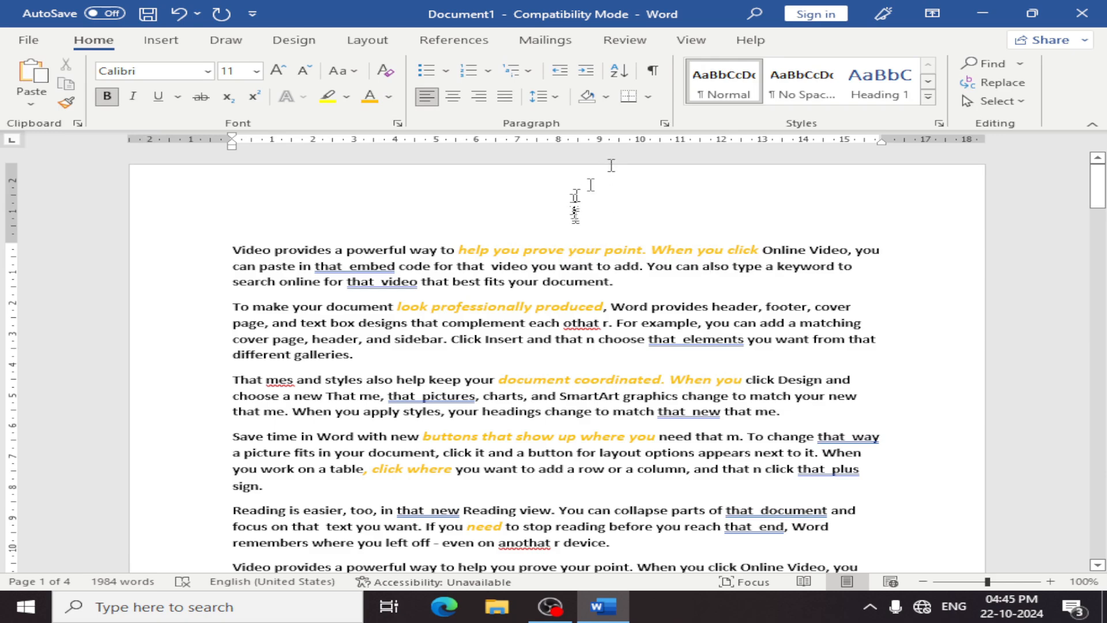
# Select all text formatted like "prove your point" in the first paragraph and review the selected passages
pyautogui.moveTo(524, 249); pyautogui.dragTo(650, 238)
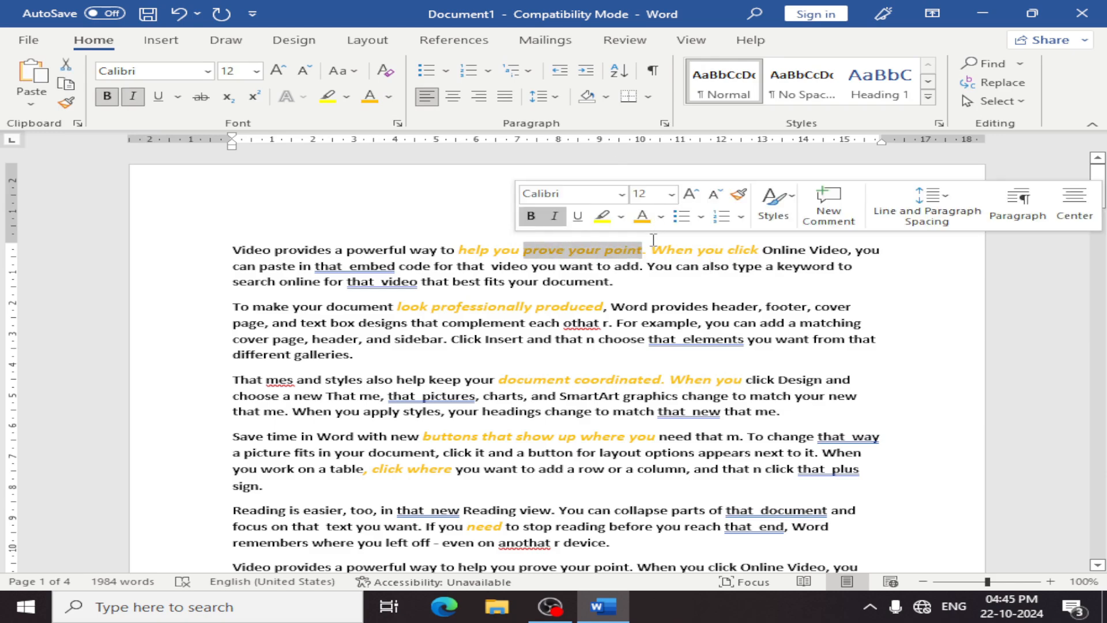
pyautogui.click(976, 102)
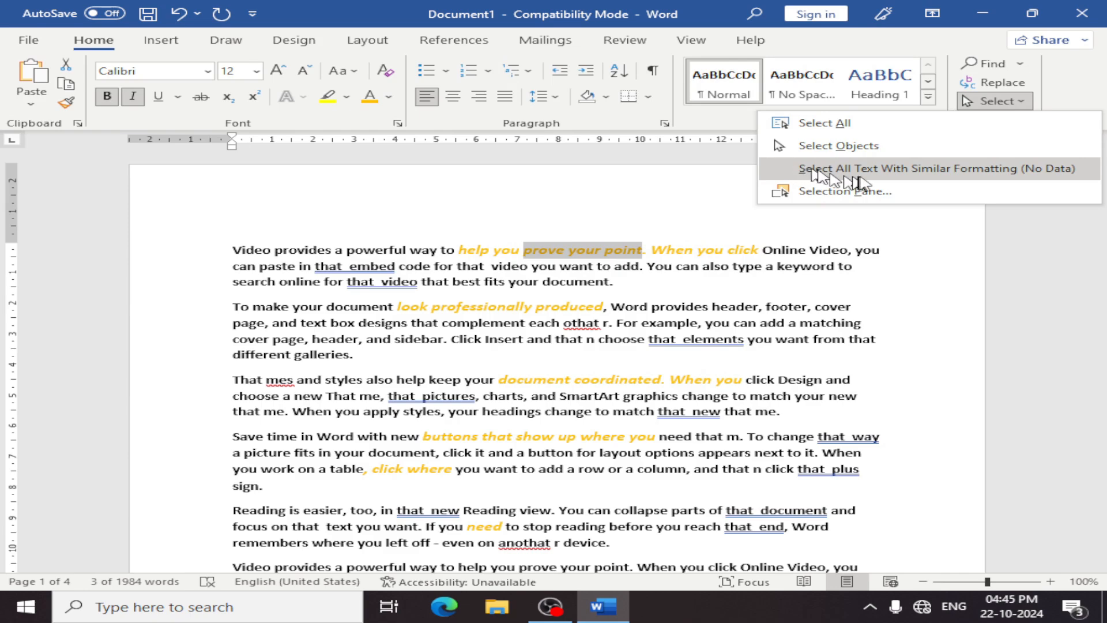
pyautogui.click(890, 173)
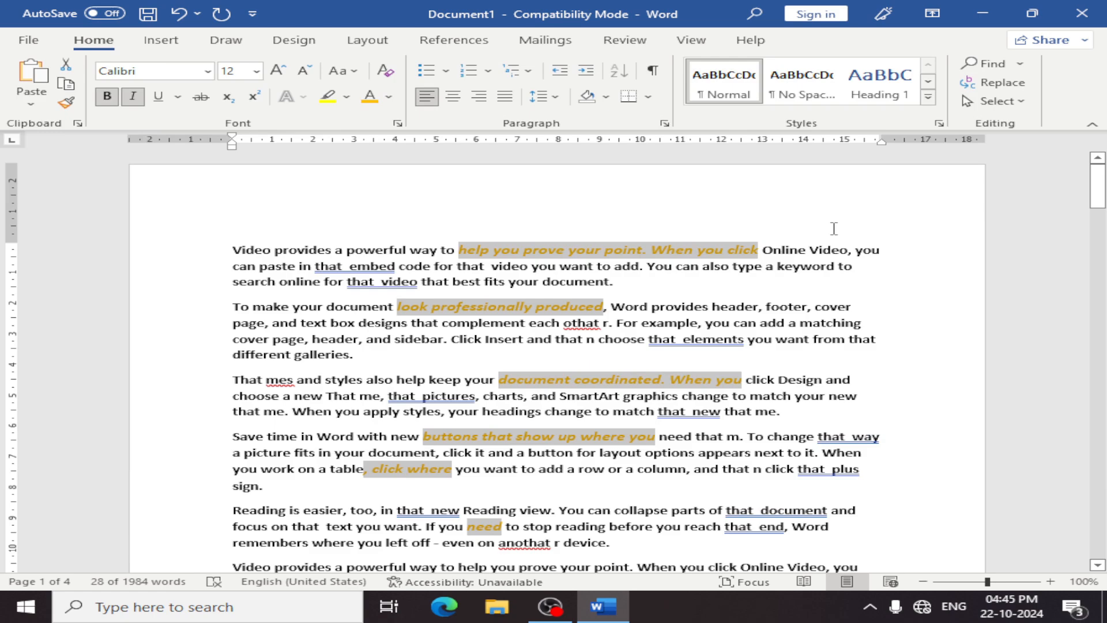
pyautogui.scroll(-3, 442, 483)
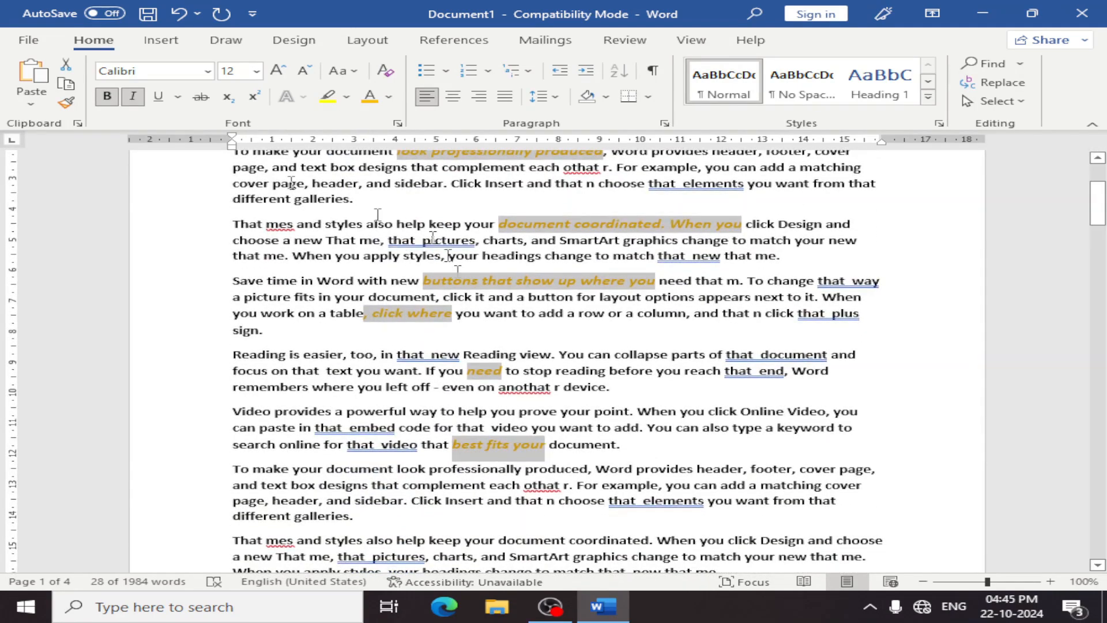
pyautogui.scroll(1, 584, 337)
pyautogui.scroll(3, 584, 337)
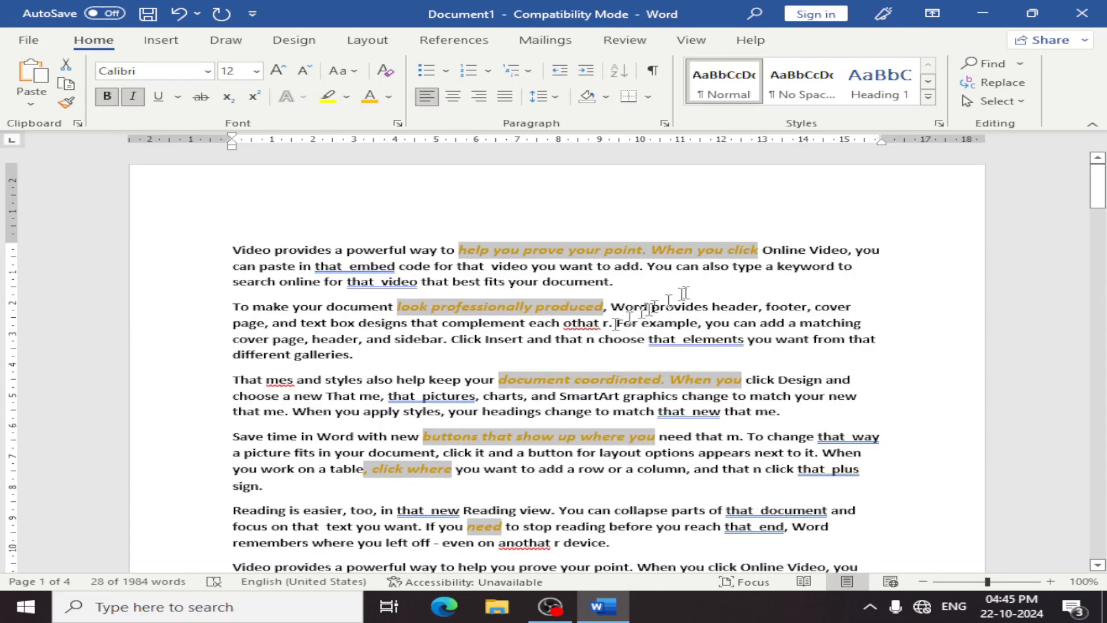
# Clear the text selection, paste the six copied shapes at the second paragraph, and display the Selection Pane
pyautogui.click(997, 101)
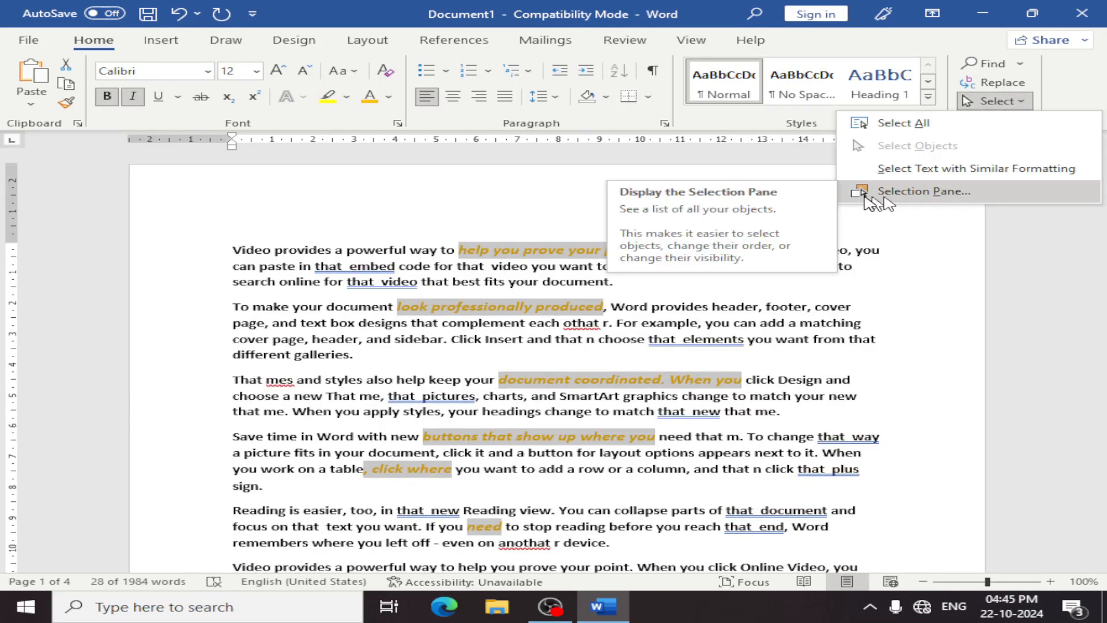
pyautogui.click(473, 212)
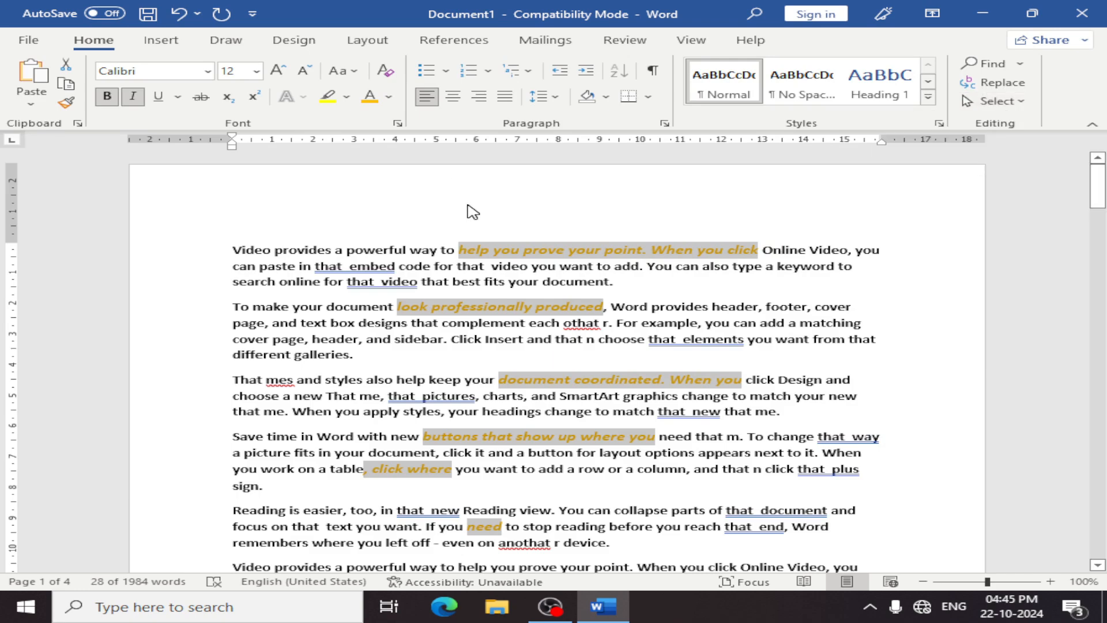
pyautogui.click(682, 305)
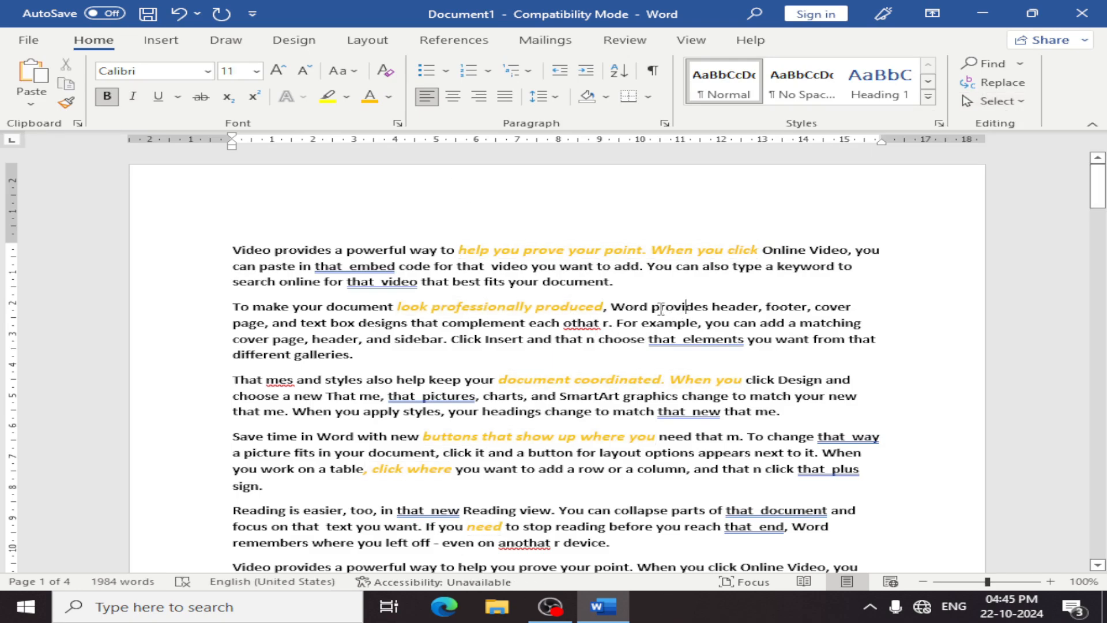
pyautogui.hotkey('ctrl', 'v')
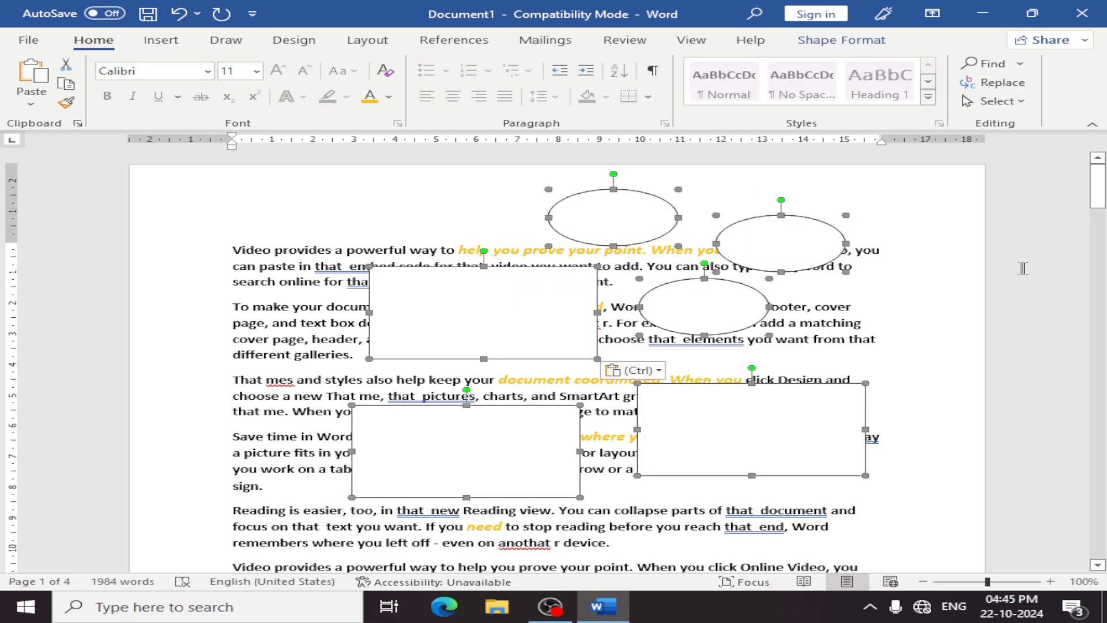
pyautogui.click(993, 101)
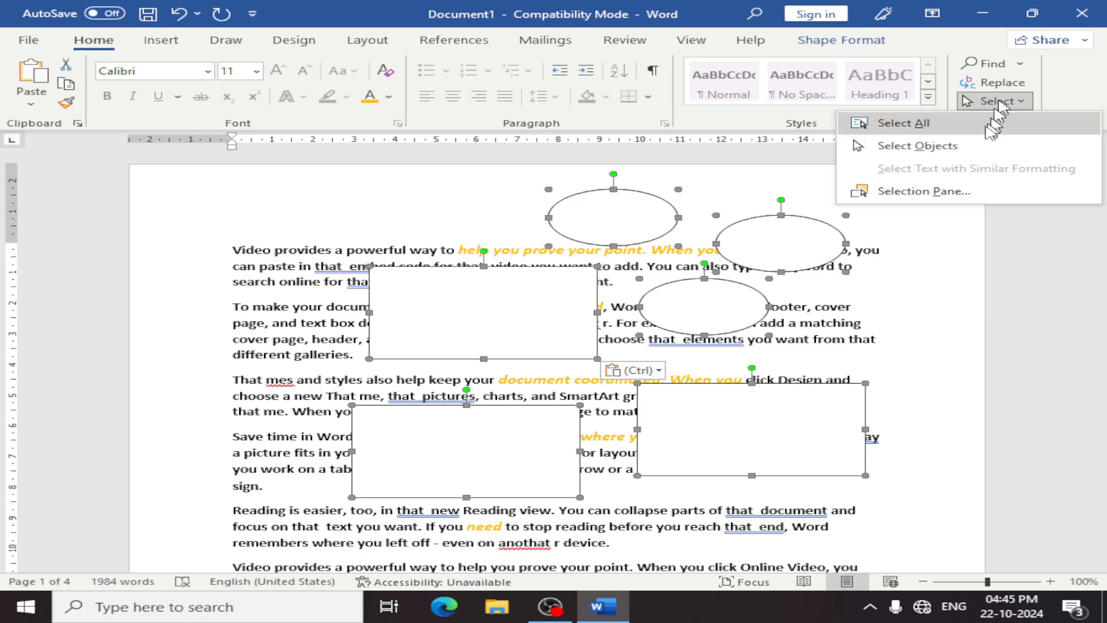
pyautogui.click(948, 191)
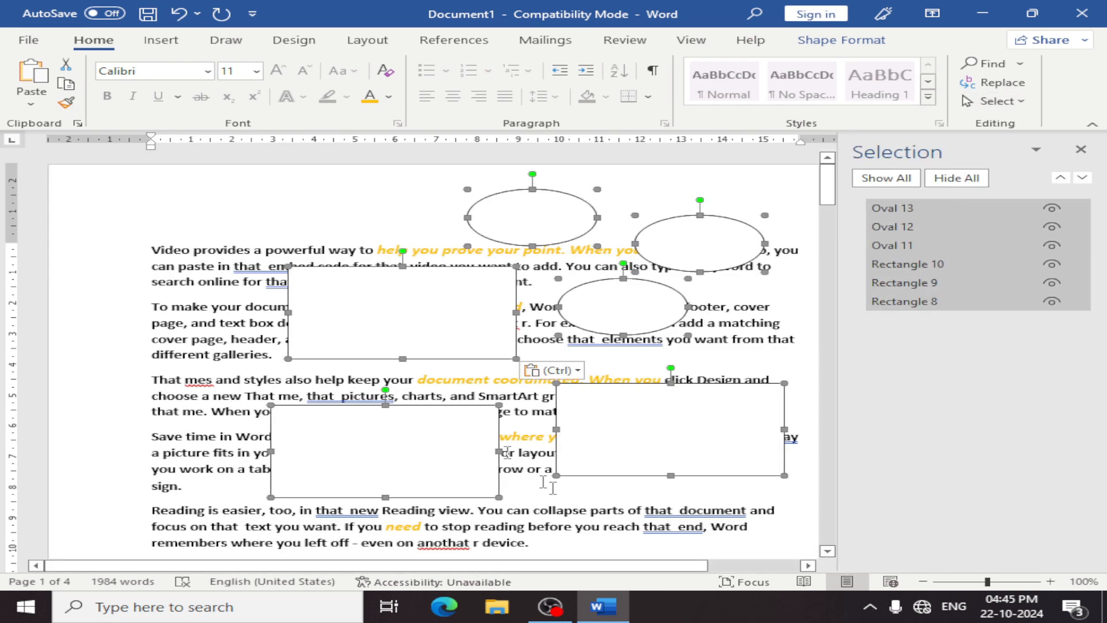
# Hide Oval 13, Oval 12, Oval 11, Rectangle 10, Rectangle 9 and Rectangle 8 one by one
pyautogui.click(1051, 210)
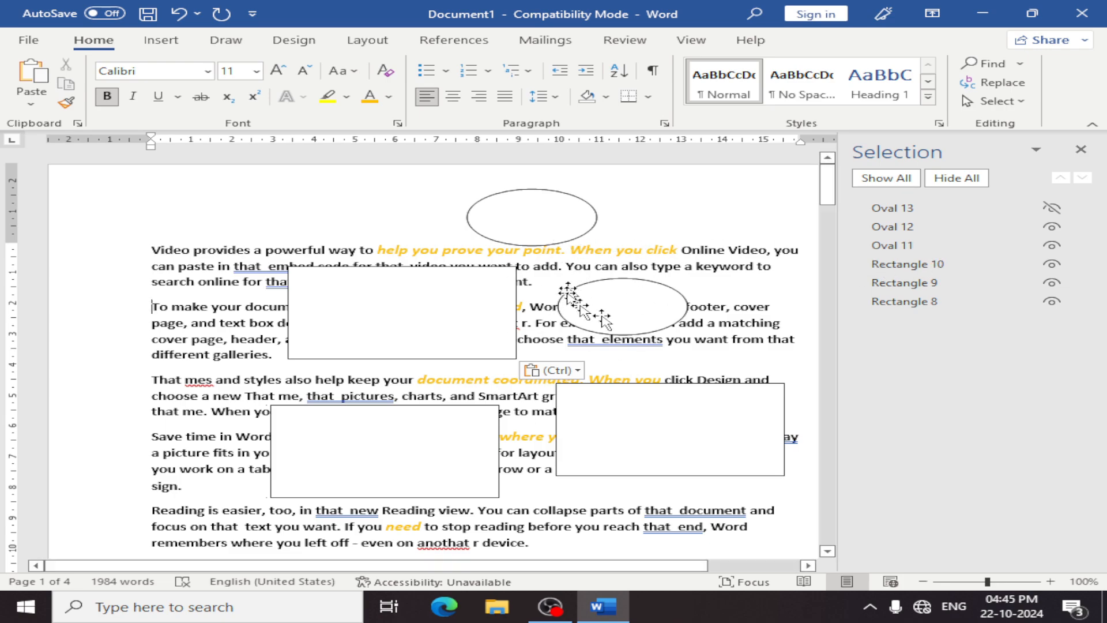
pyautogui.click(1052, 227)
pyautogui.click(1052, 245)
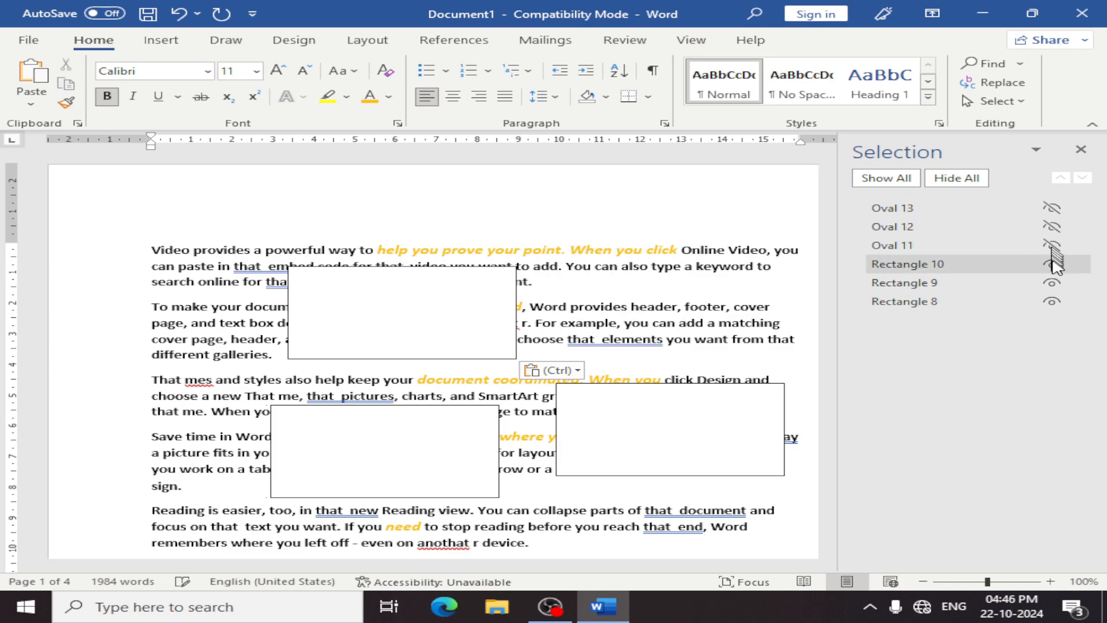
pyautogui.click(1052, 264)
pyautogui.click(1051, 282)
pyautogui.click(984, 300)
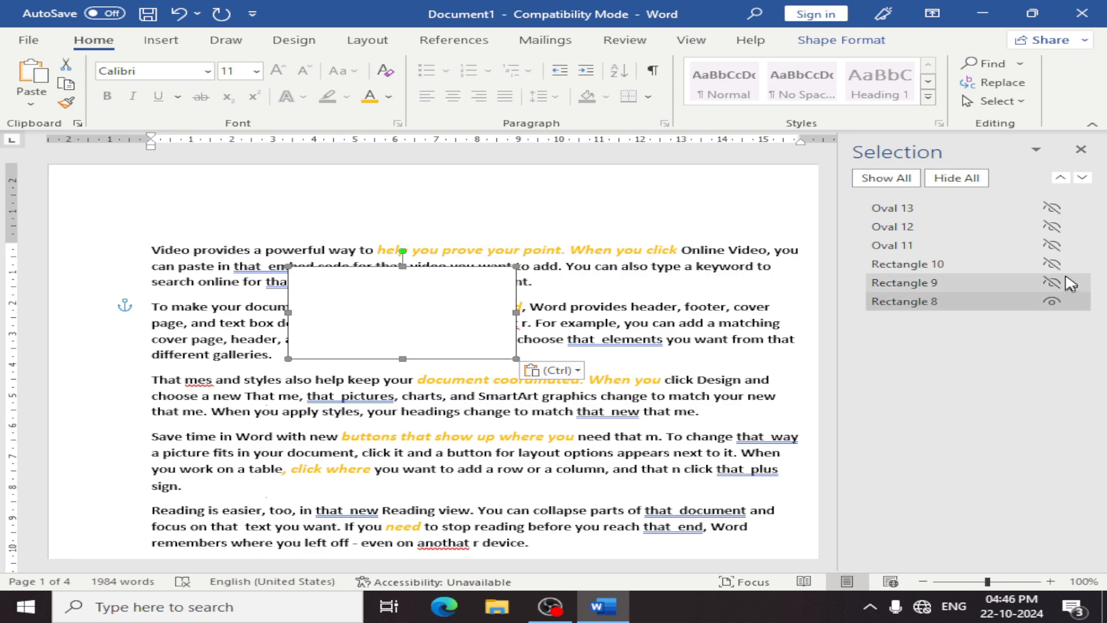
pyautogui.click(1052, 301)
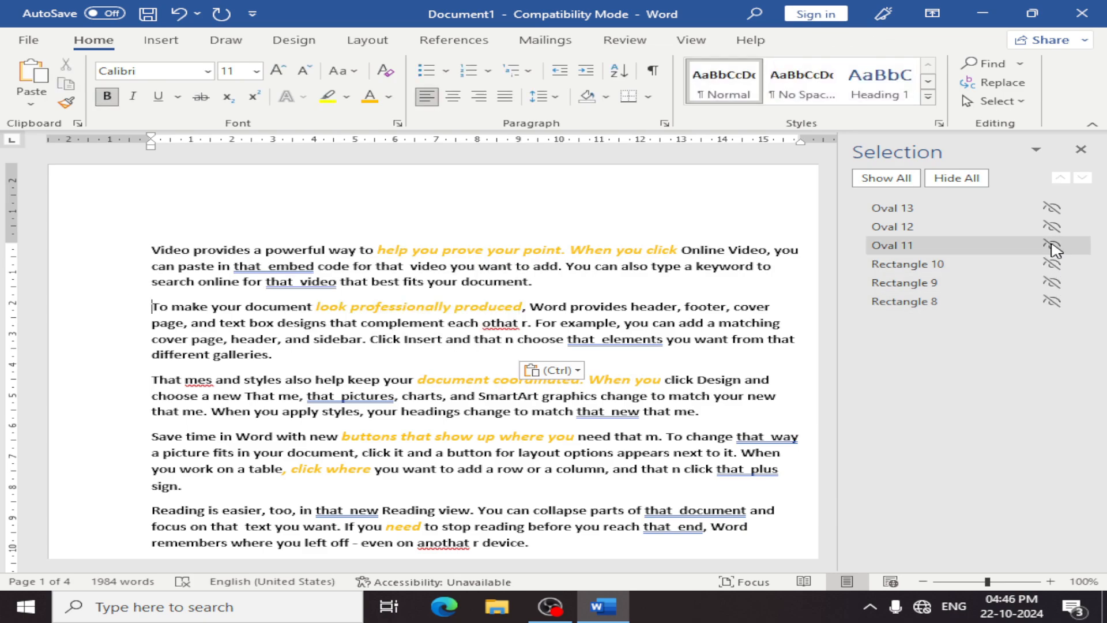
# Make Oval 11, Rectangle 10, Rectangle 9 and Oval 13 visible again, and close the Selection Pane
pyautogui.click(1052, 245)
pyautogui.click(1052, 264)
pyautogui.click(1052, 283)
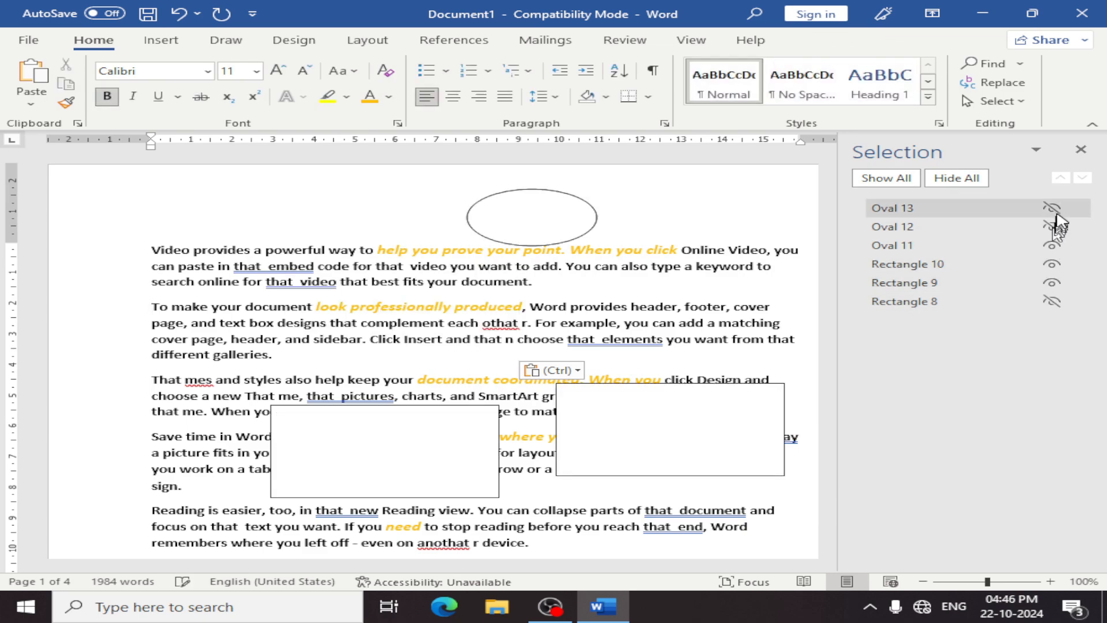
pyautogui.click(1053, 210)
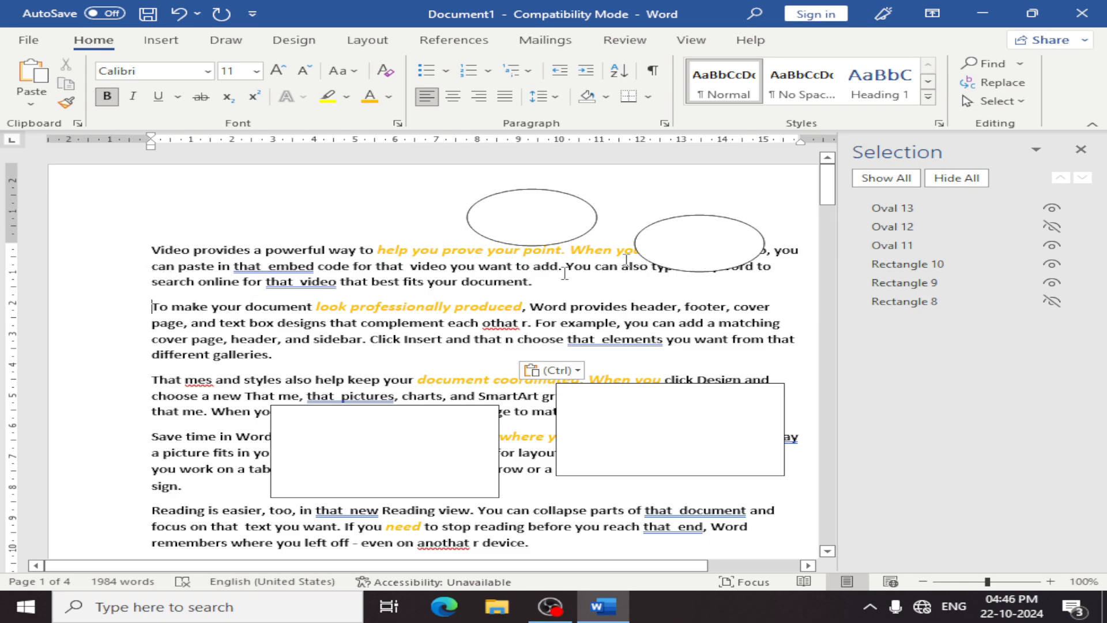
pyautogui.click(1081, 149)
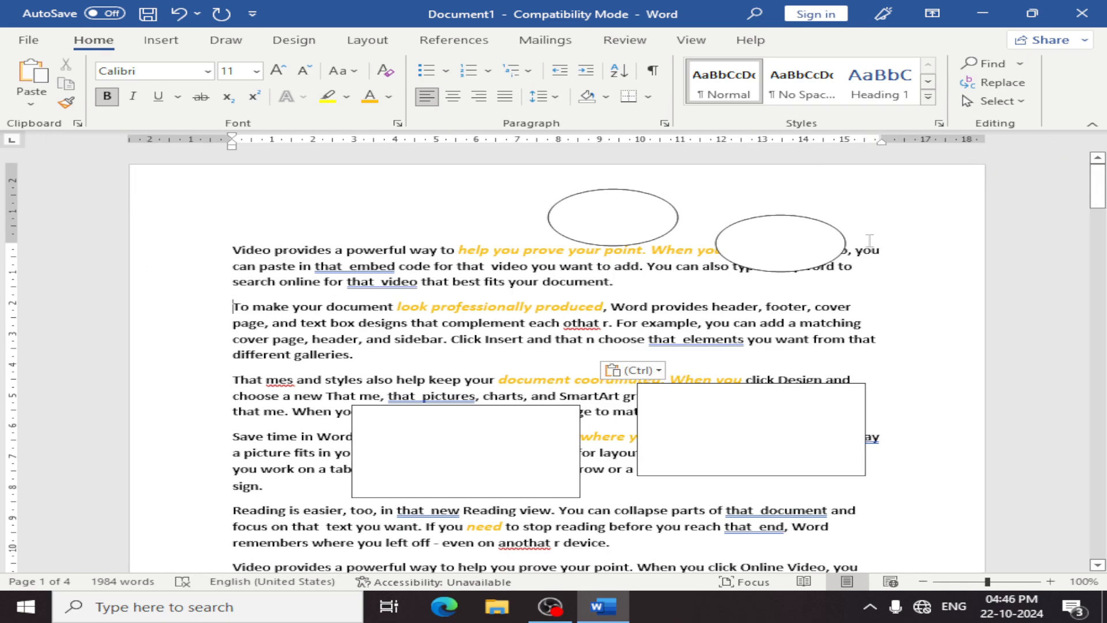